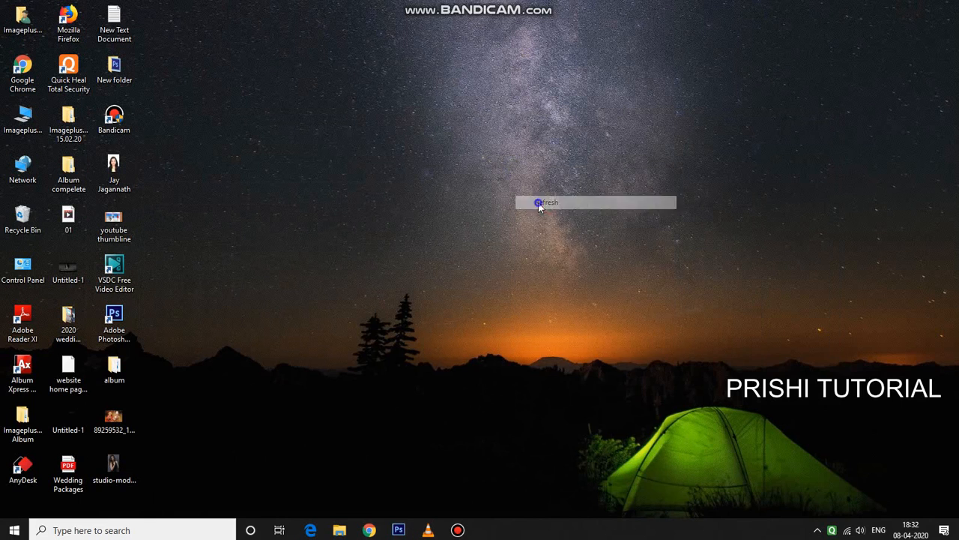
pyautogui.rightClick(519, 218)
pyautogui.rightClick(505, 228)
pyautogui.click(538, 266)
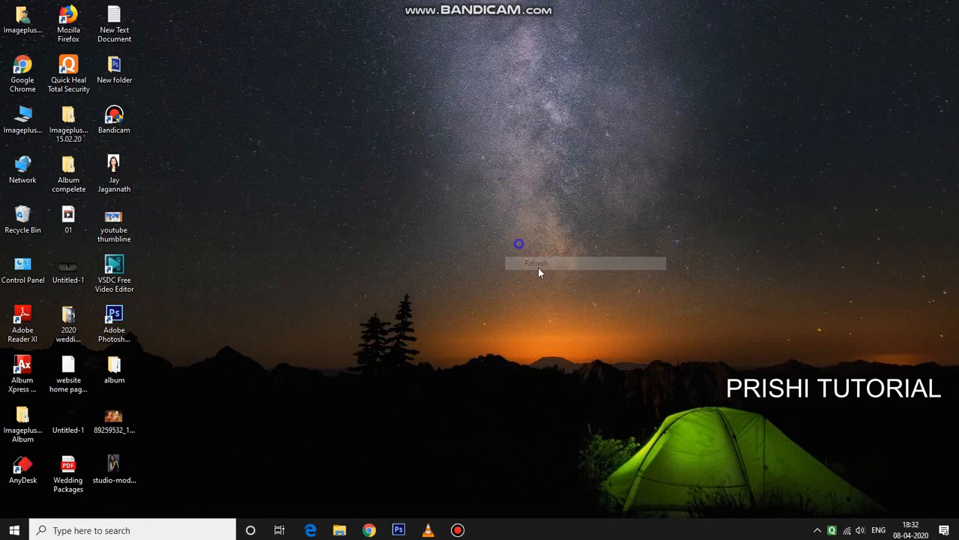
pyautogui.rightClick(519, 243)
pyautogui.click(540, 277)
# Switch to Photoshop and open the studio-model-retouching-before image from the Desktop
pyautogui.click(398, 529)
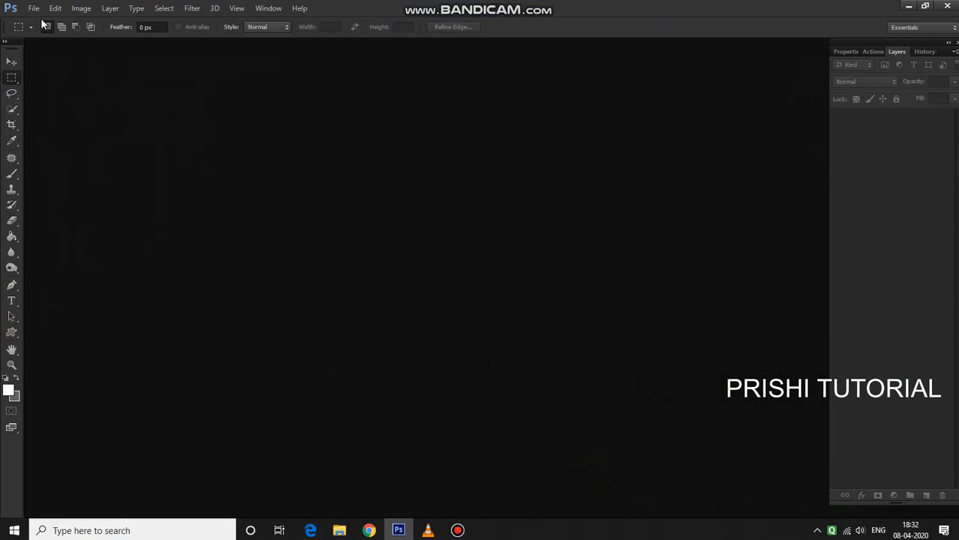
pyautogui.click(33, 9)
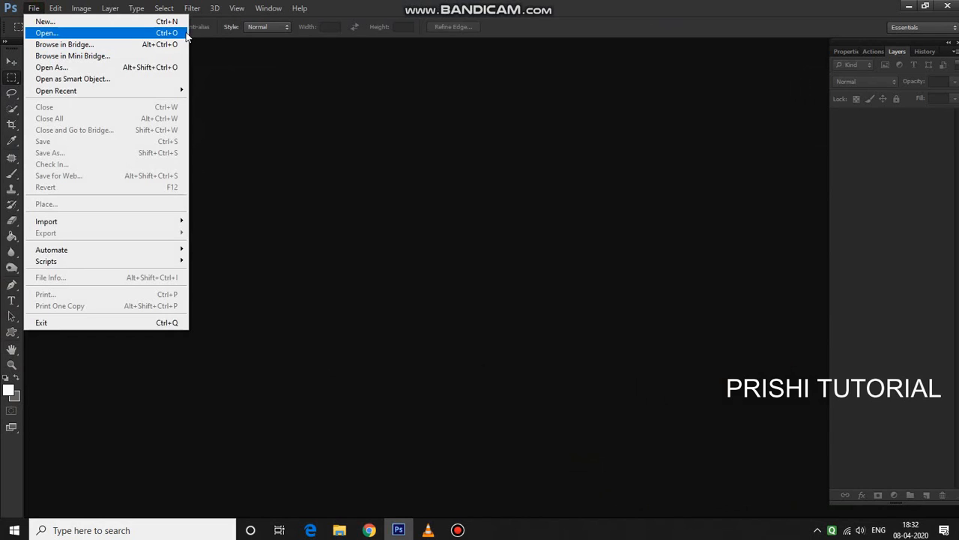
pyautogui.click(166, 33)
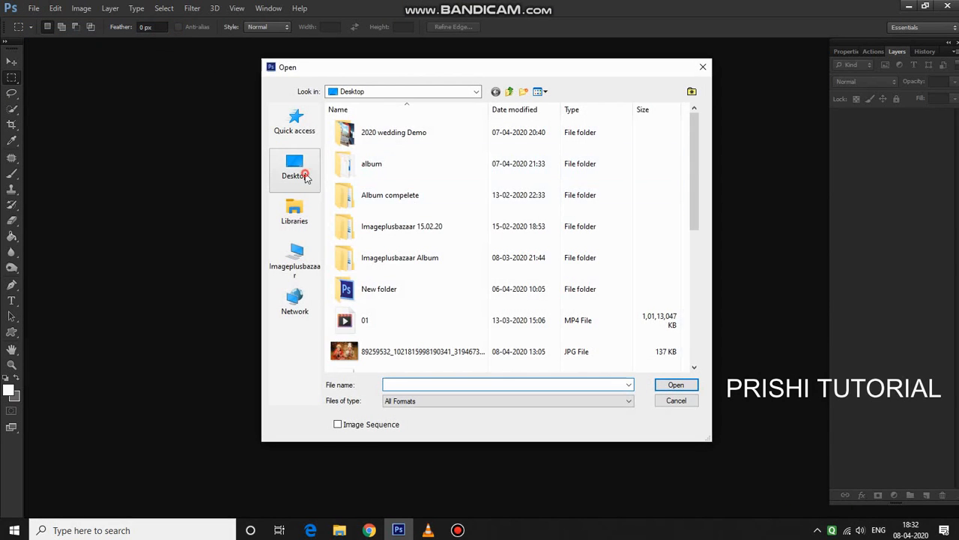
pyautogui.click(300, 171)
pyautogui.scroll(-3, 516, 234)
pyautogui.click(540, 262)
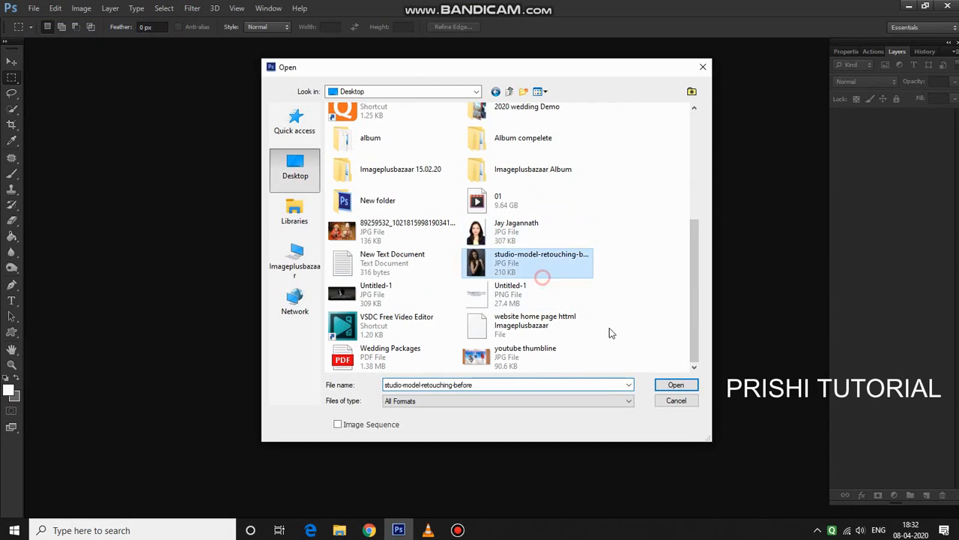
pyautogui.click(677, 385)
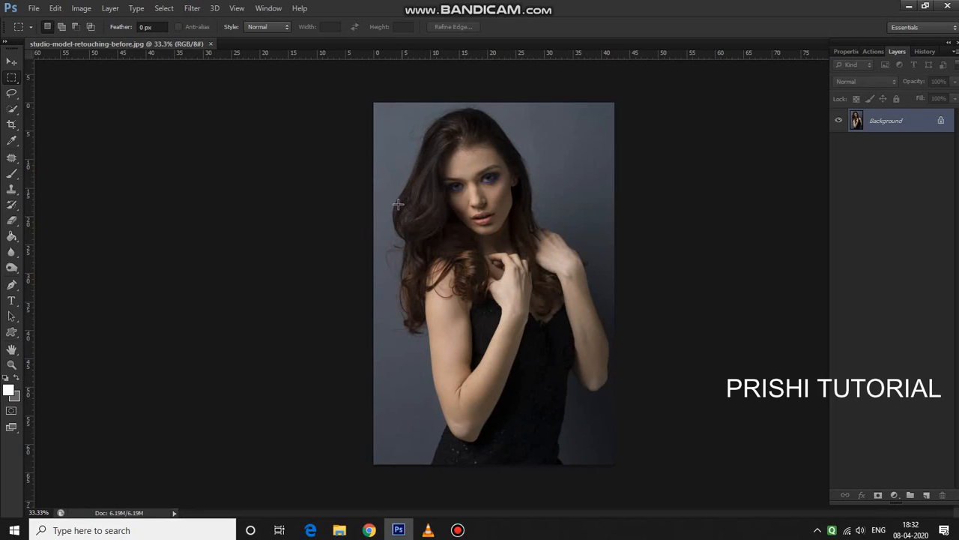
pyautogui.moveTo(395, 222); pyautogui.dragTo(406, 265)
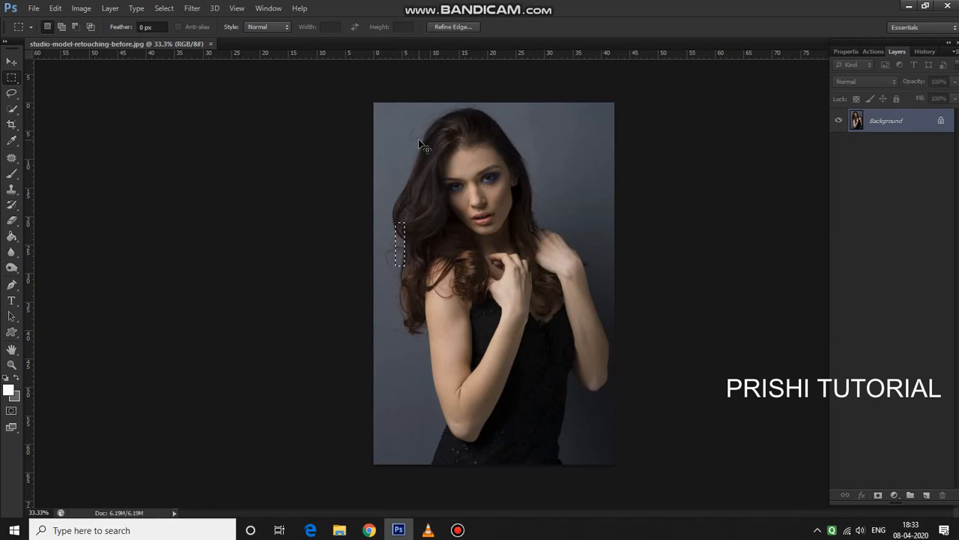
pyautogui.hotkey('ctrl', 'd')
pyautogui.hotkey('ctrl', '+')
pyautogui.hotkey('ctrl', '+')
pyautogui.scroll(3, 230, 194)
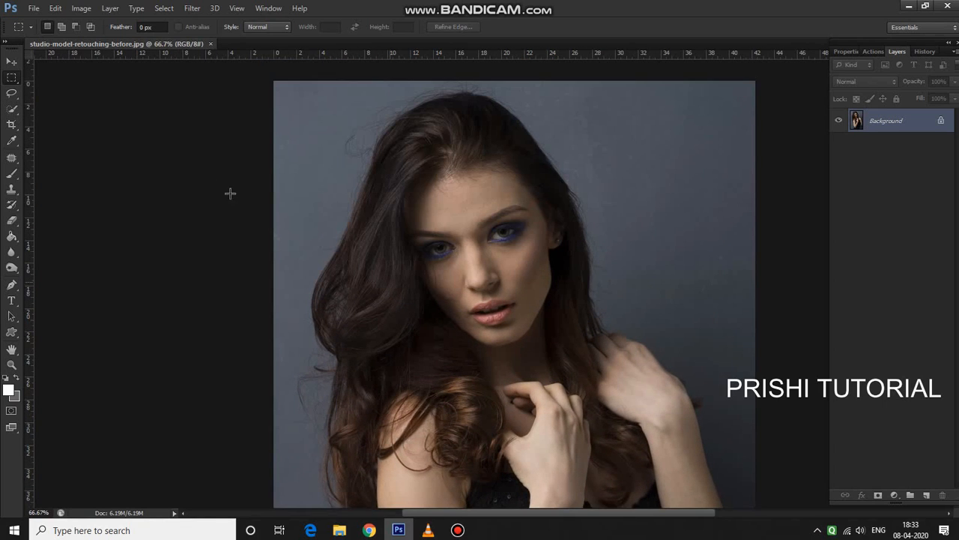
pyautogui.hotkey('ctrl', '-')
# Apply a Levels adjustment to the photo with RGB input levels of 12, 1.16 and 251
pyautogui.click(81, 8)
pyautogui.moveTo(94, 39)
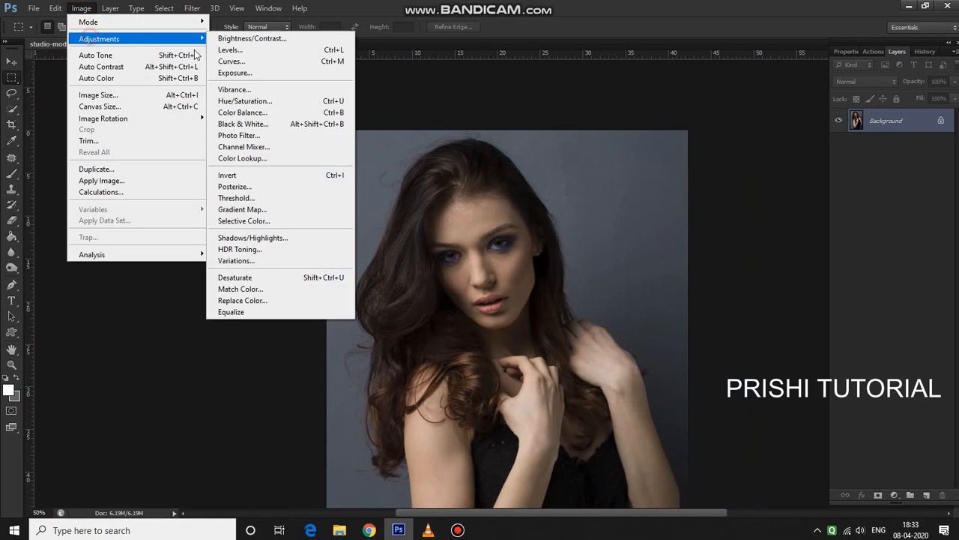
pyautogui.click(257, 51)
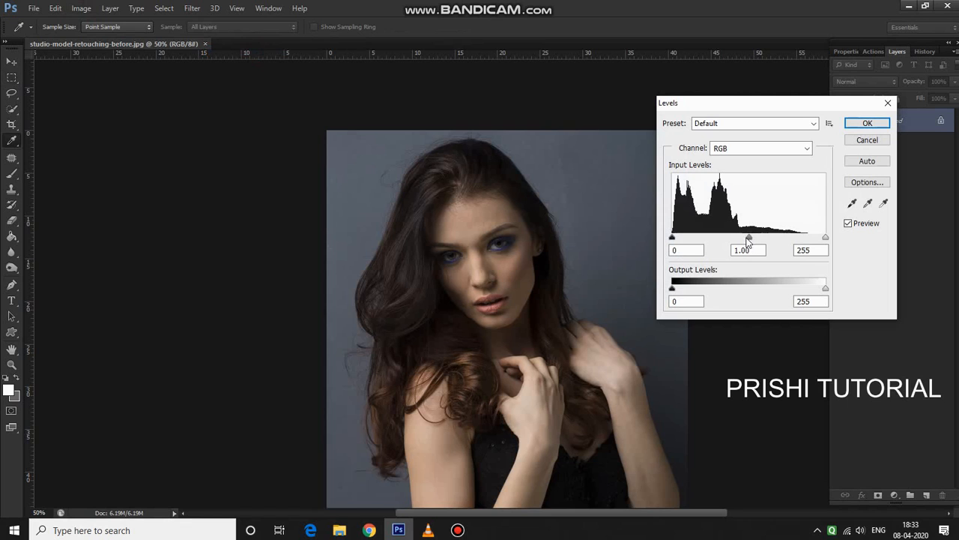
pyautogui.moveTo(748, 239); pyautogui.dragTo(740, 238)
pyautogui.moveTo(677, 240); pyautogui.dragTo(684, 240)
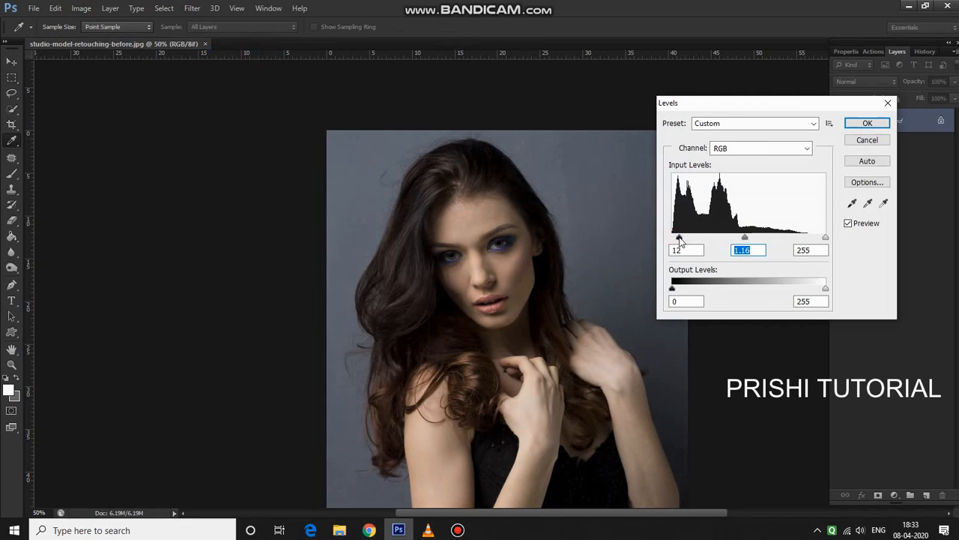
pyautogui.moveTo(826, 240); pyautogui.dragTo(823, 239)
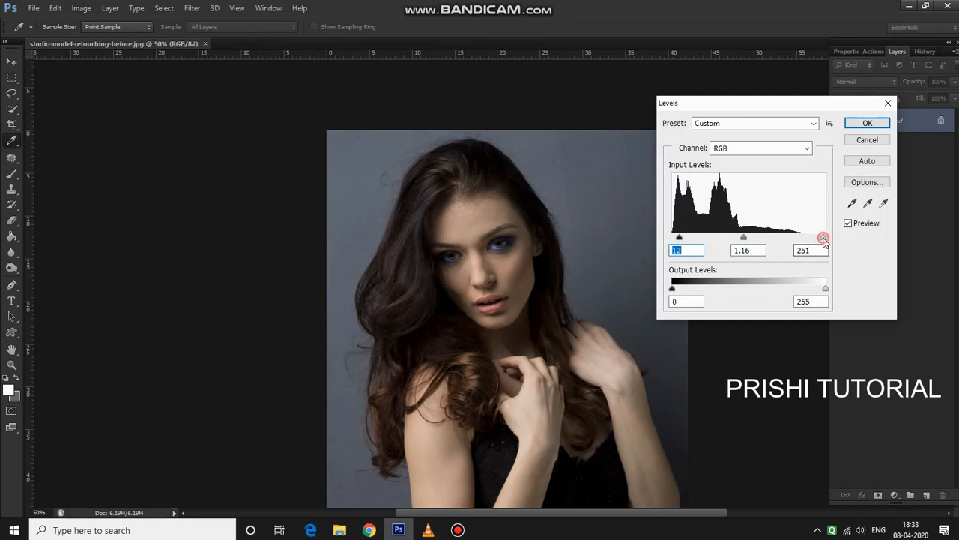
pyautogui.click(867, 123)
# Apply a Curves adjustment that slightly raises the middle of the RGB curve to brighten the photo's midtones
pyautogui.hotkey('ctrl', '-')
pyautogui.click(81, 9)
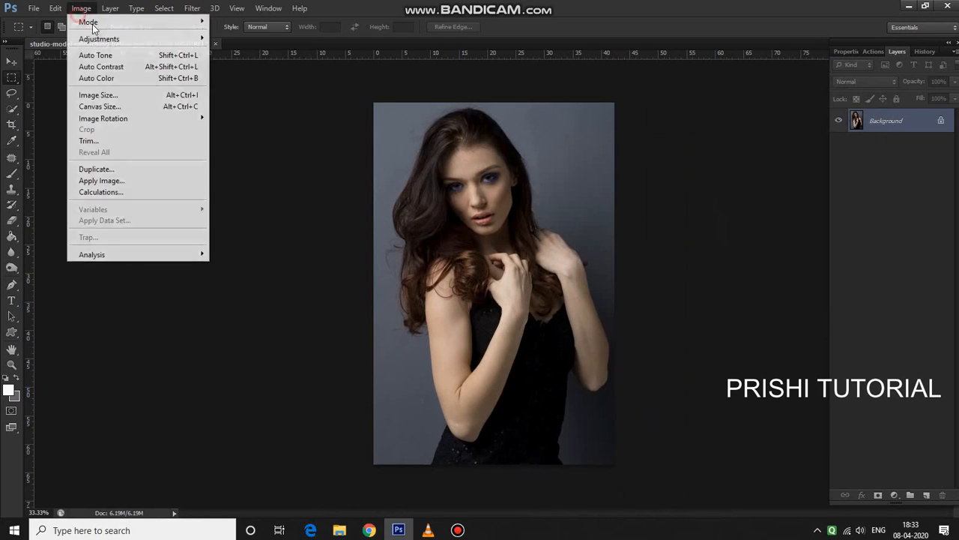
pyautogui.moveTo(99, 39)
pyautogui.click(336, 62)
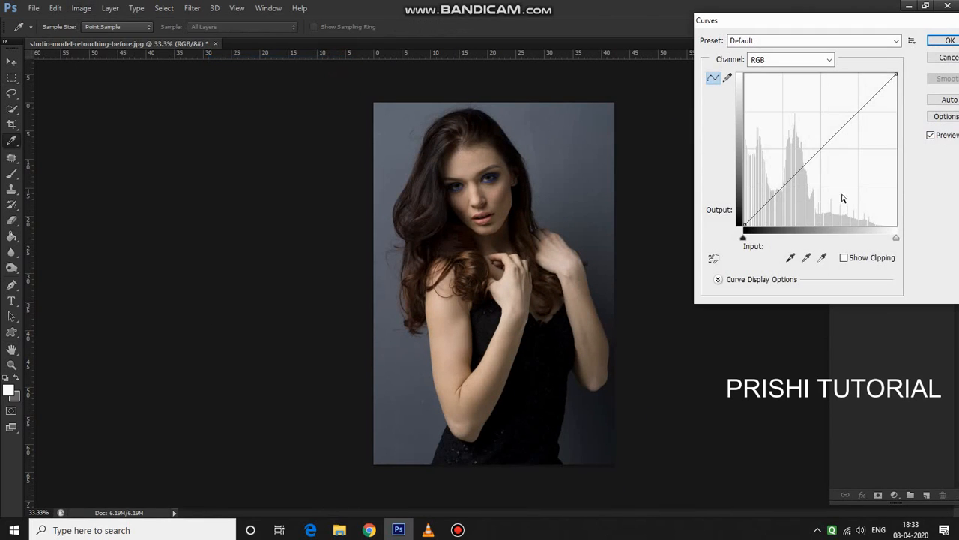
pyautogui.moveTo(819, 147); pyautogui.dragTo(813, 145)
pyautogui.press('Return')
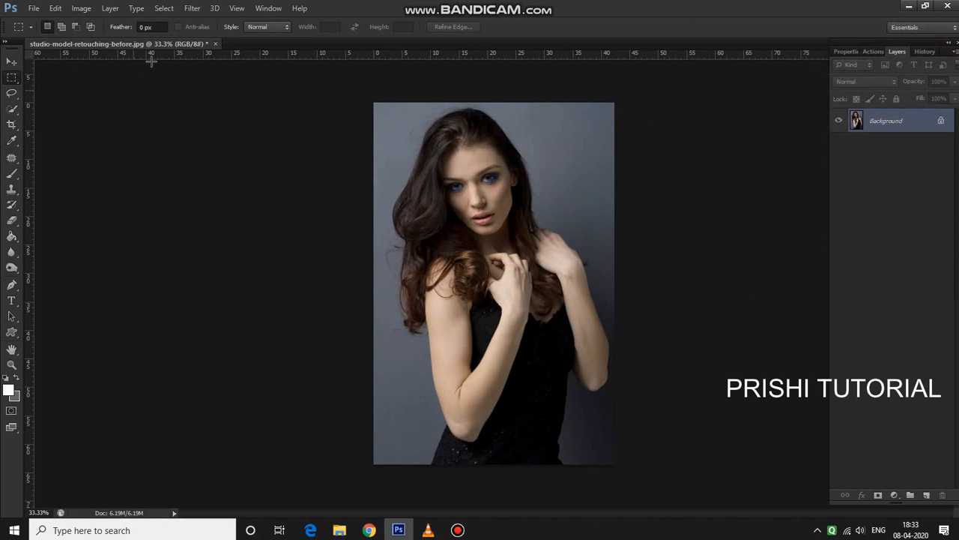
# Apply a Color Balance adjustment to the midtones with the Yellow–Blue level set to +9
pyautogui.scroll(3, 477, 207)
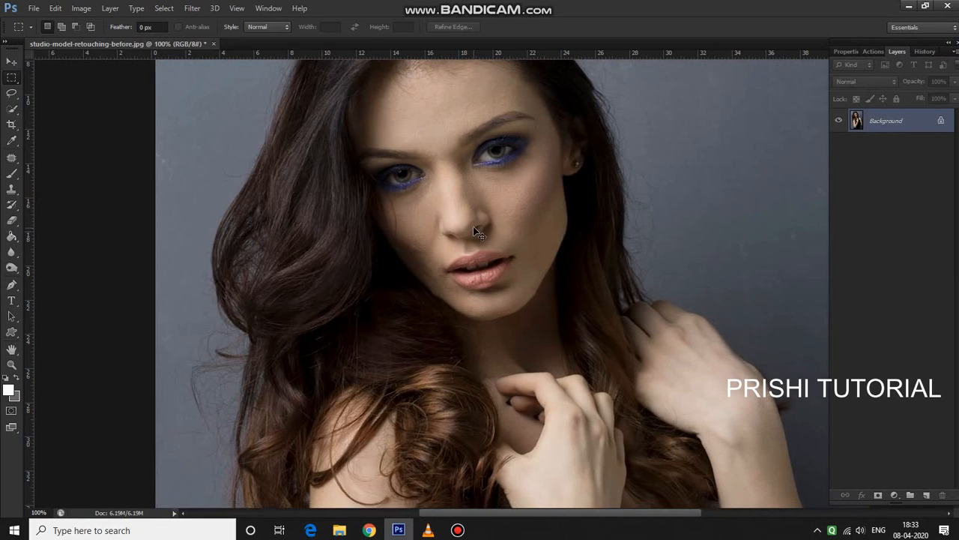
pyautogui.scroll(-2, 477, 233)
pyautogui.click(81, 8)
pyautogui.moveTo(88, 38)
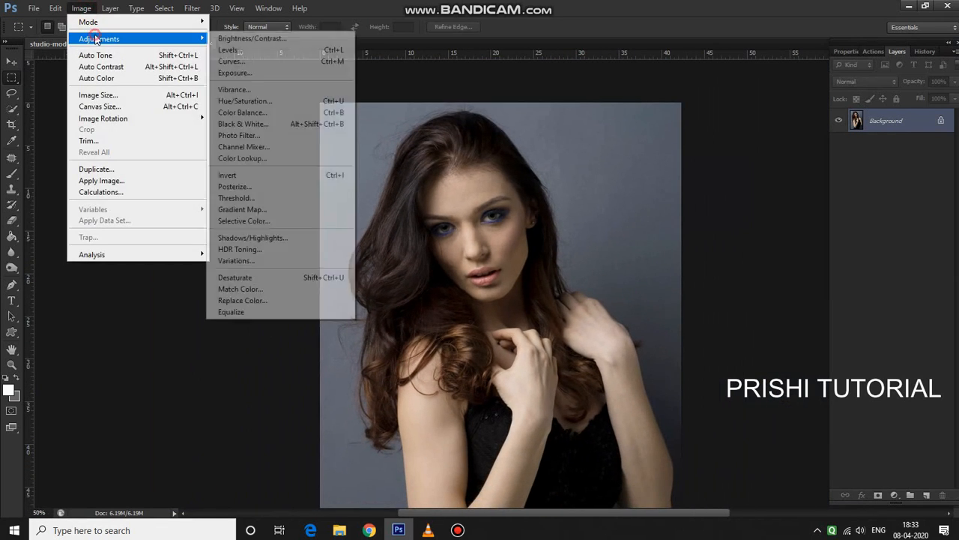
pyautogui.click(315, 113)
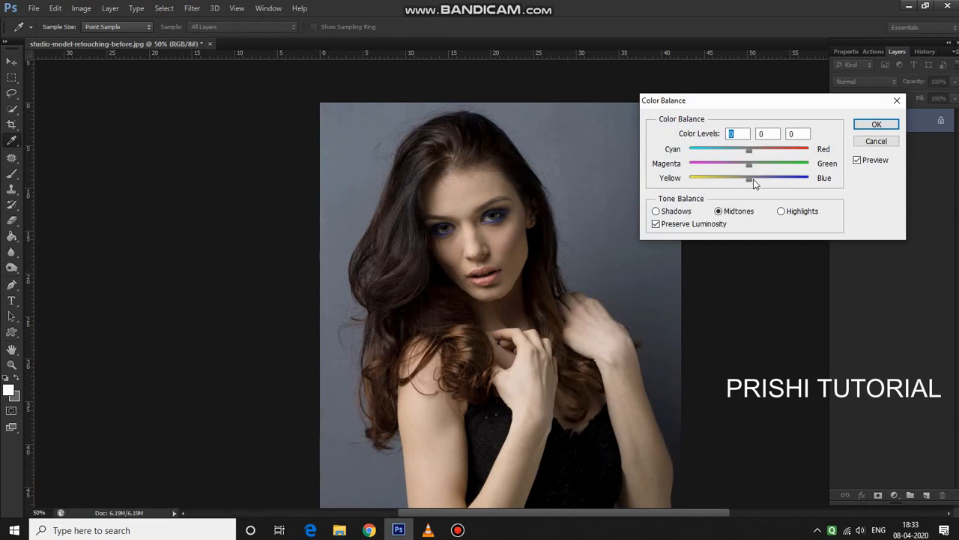
pyautogui.moveTo(754, 180); pyautogui.dragTo(756, 181)
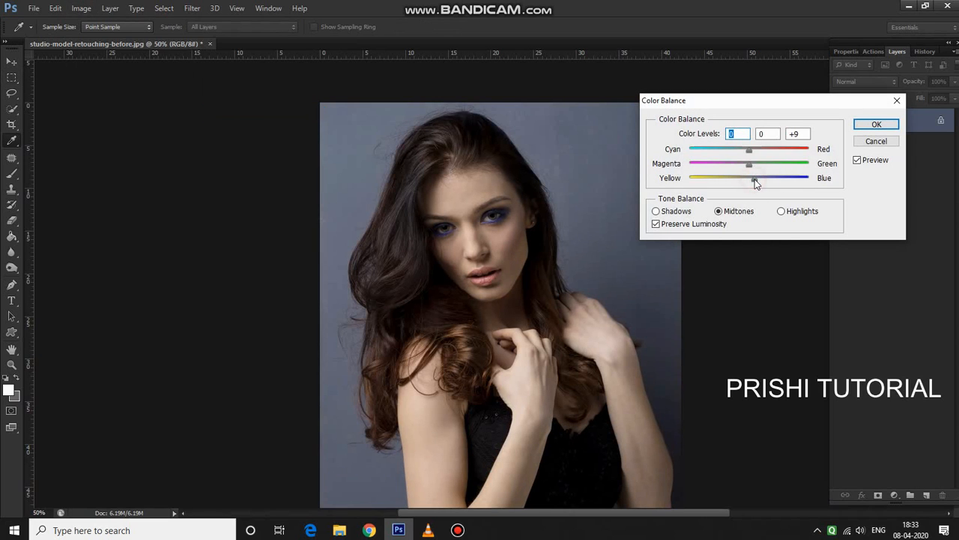
pyautogui.click(876, 125)
# Examine the colour-corrected portrait up close around the face, hair and hands, and as a whole
pyautogui.press('m')
pyautogui.scroll(-1, 681, 184)
pyautogui.scroll(1, 621, 199)
pyautogui.scroll(2, 553, 204)
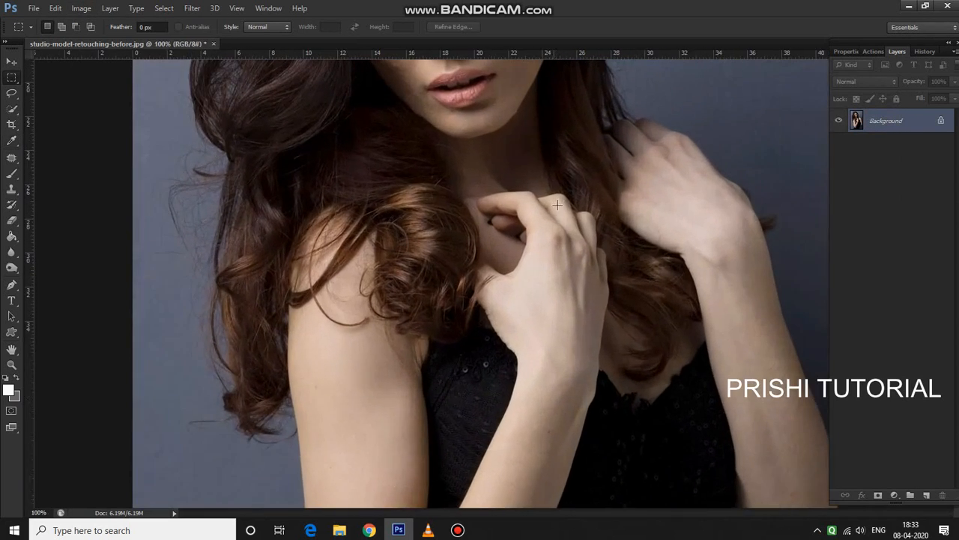
pyautogui.scroll(2, 580, 391)
pyautogui.scroll(1, 533, 300)
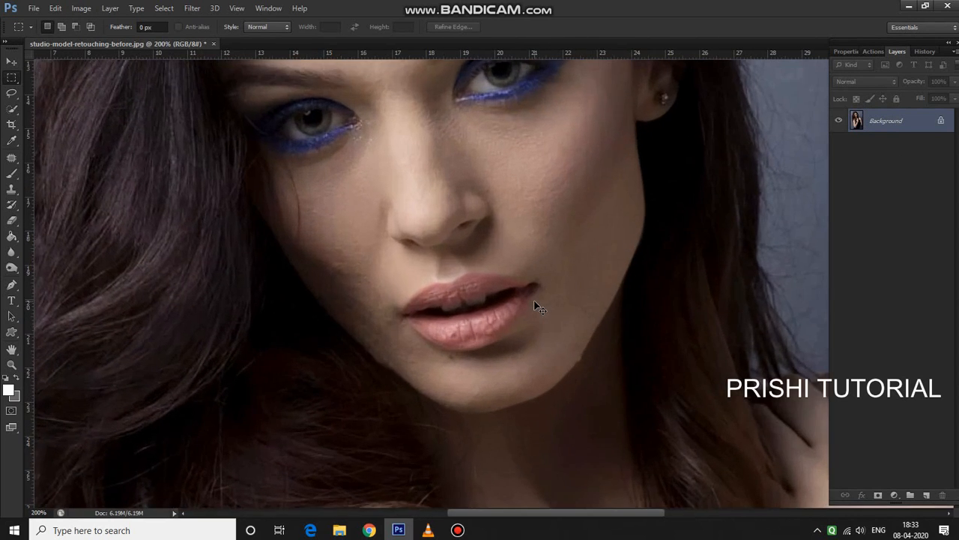
pyautogui.scroll(-4, 535, 306)
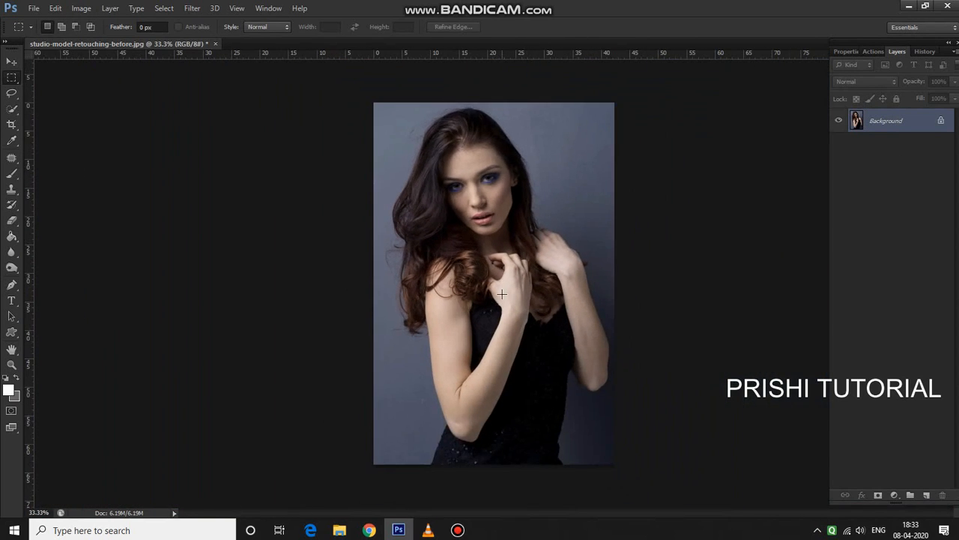
pyautogui.scroll(1, 502, 294)
pyautogui.scroll(2, 504, 370)
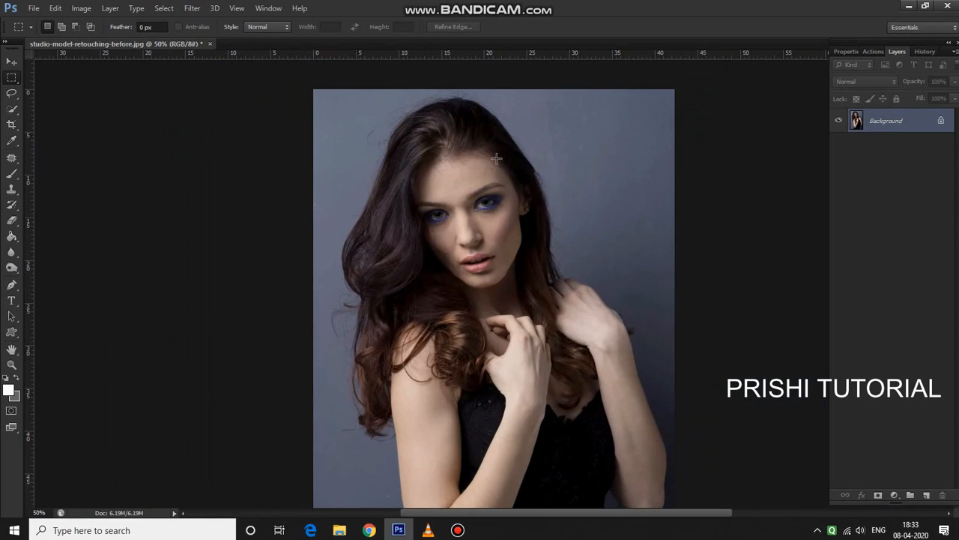
pyautogui.scroll(-1, 554, 165)
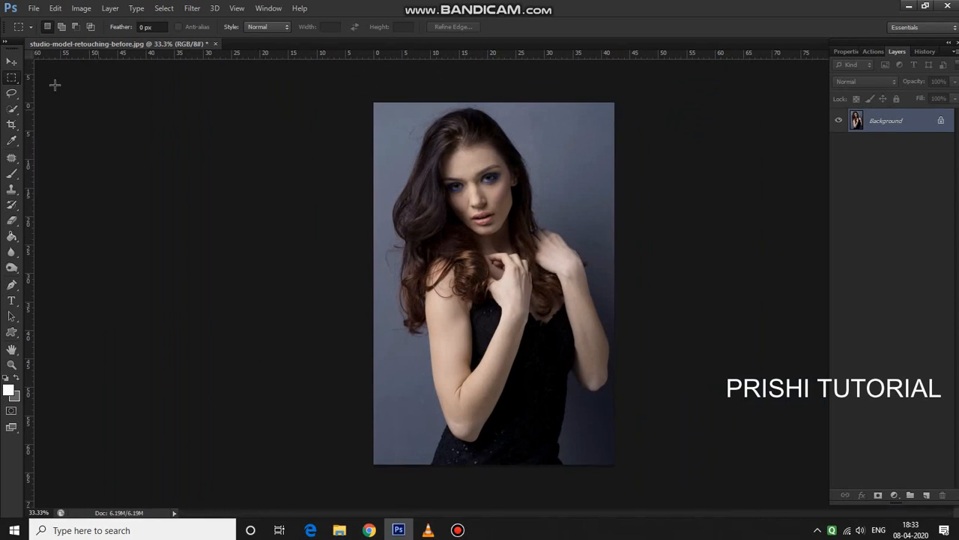
# Lasso a narrow band along the outer edge of the hair, from the raised hand over the head to the hair ends at the opposite arm
pyautogui.click(12, 93)
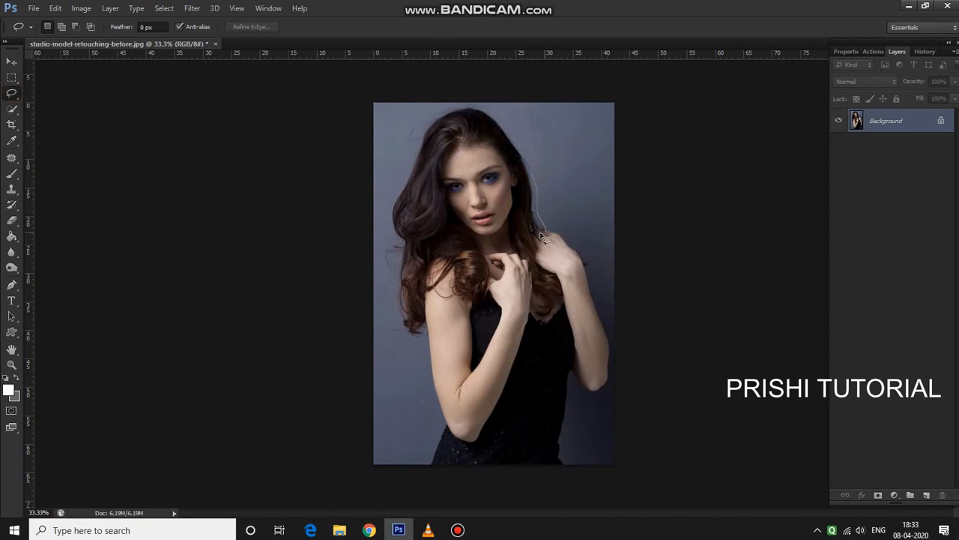
pyautogui.moveTo(541, 237)
pyautogui.mouseDown()
pyautogui.moveTo(506, 142)
pyautogui.moveTo(481, 121)
pyautogui.moveTo(449, 118)
pyautogui.moveTo(426, 145)
pyautogui.moveTo(401, 221)
pyautogui.moveTo(406, 289)
pyautogui.moveTo(422, 322)
pyautogui.mouseUp()
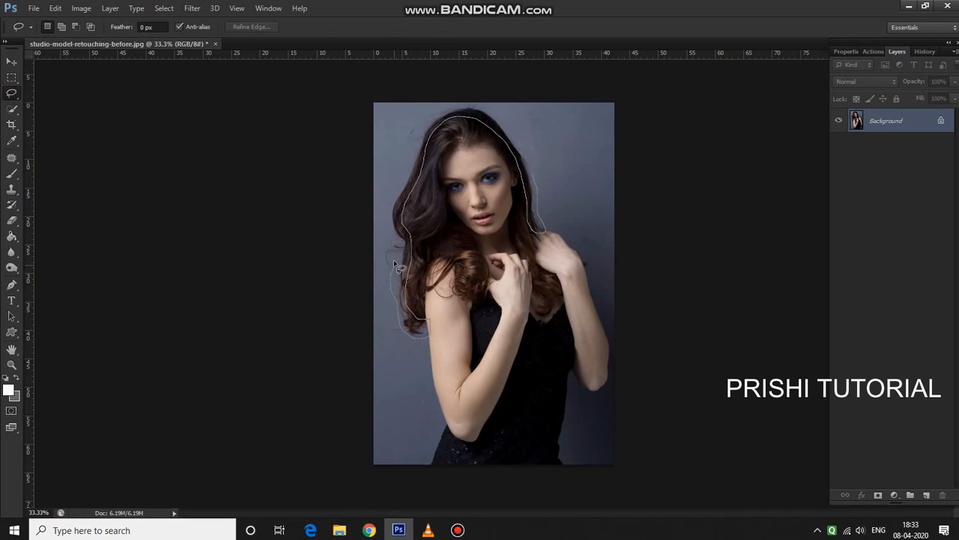
pyautogui.moveTo(424, 155)
pyautogui.mouseDown()
pyautogui.moveTo(443, 107)
pyautogui.moveTo(473, 103)
pyautogui.moveTo(503, 121)
pyautogui.mouseUp()
pyautogui.moveTo(535, 170); pyautogui.dragTo(536, 173)
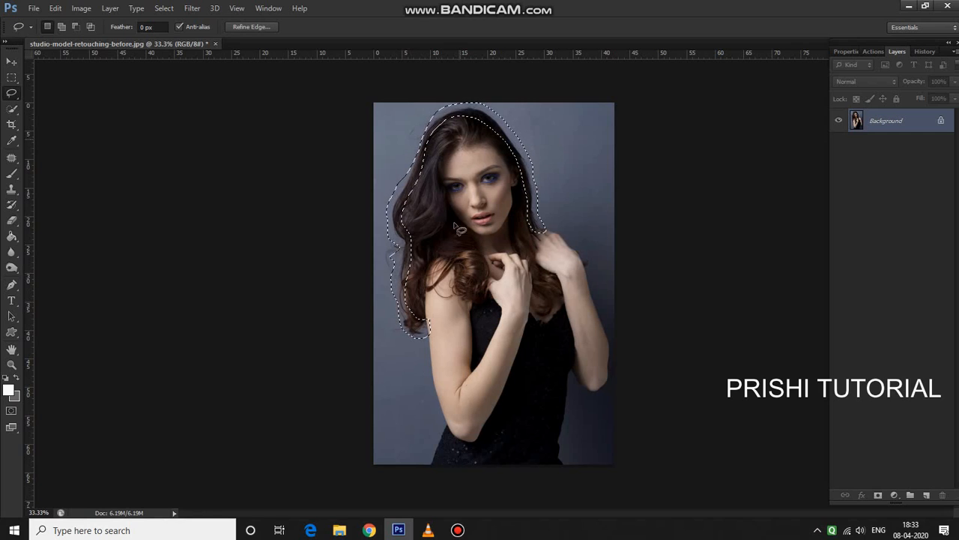
# Open Refine Edge for the hair selection, preview it On White, and set the output to New Layer with Layer Mask
pyautogui.click(243, 28)
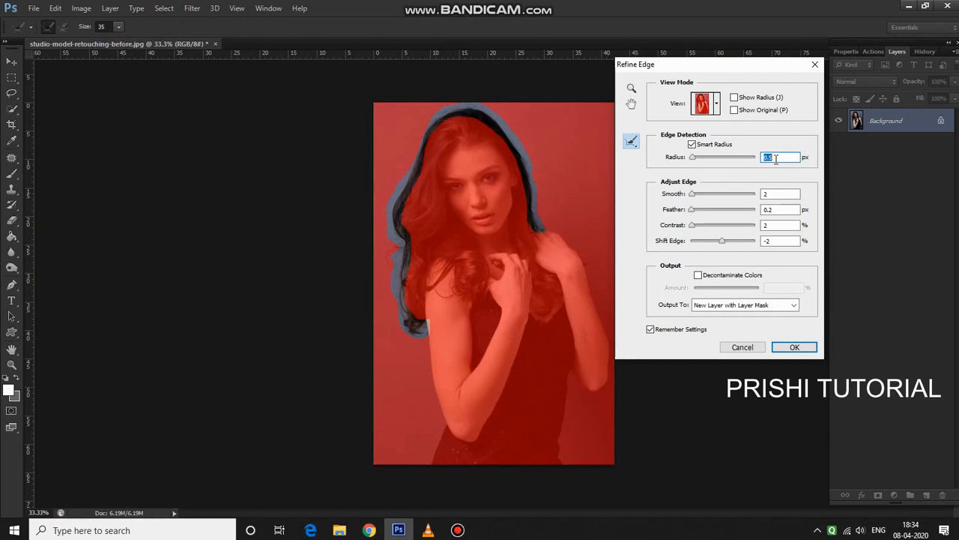
pyautogui.click(715, 106)
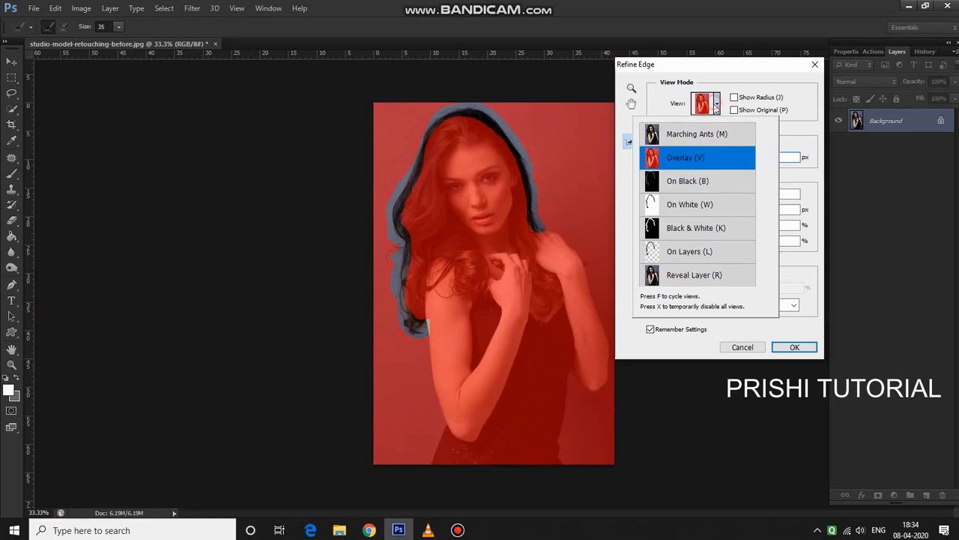
pyautogui.click(691, 214)
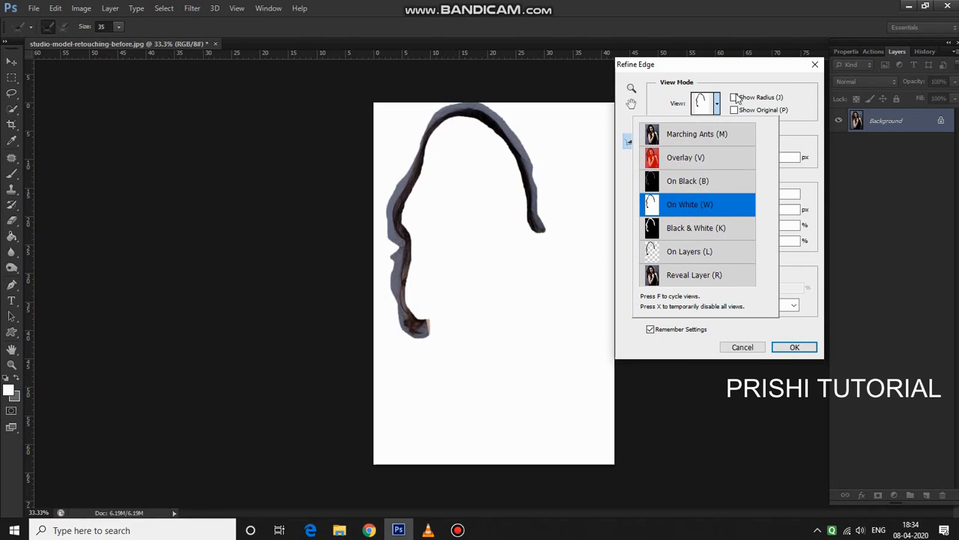
pyautogui.click(801, 185)
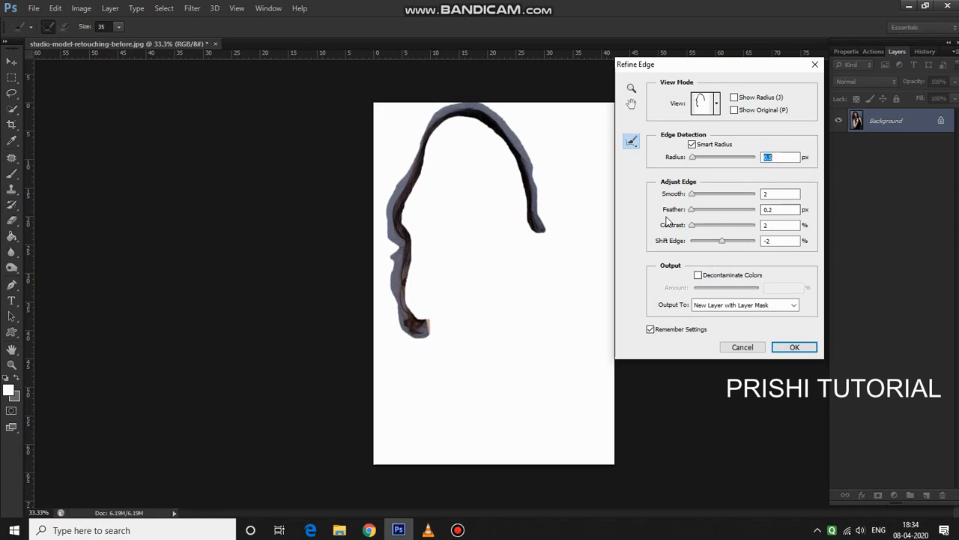
pyautogui.click(767, 240)
pyautogui.click(771, 307)
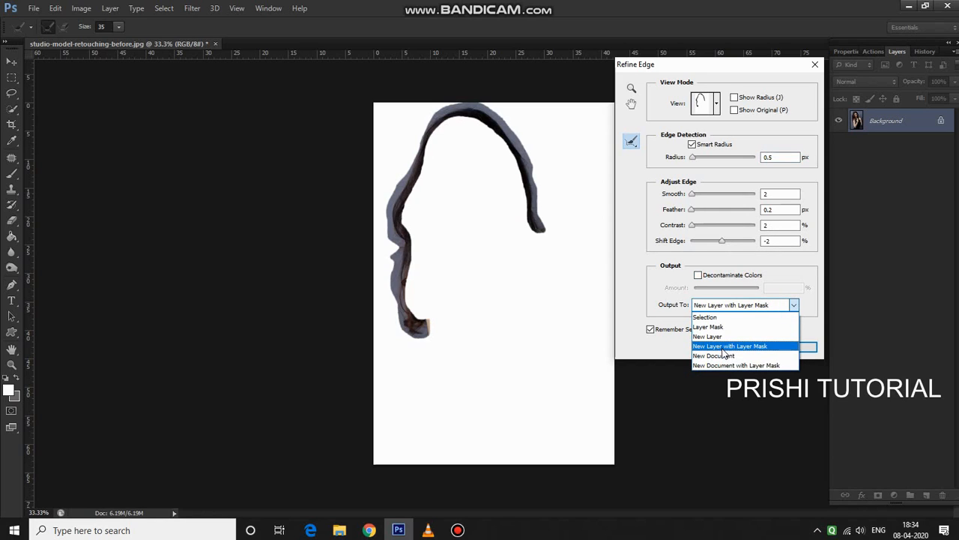
pyautogui.click(736, 347)
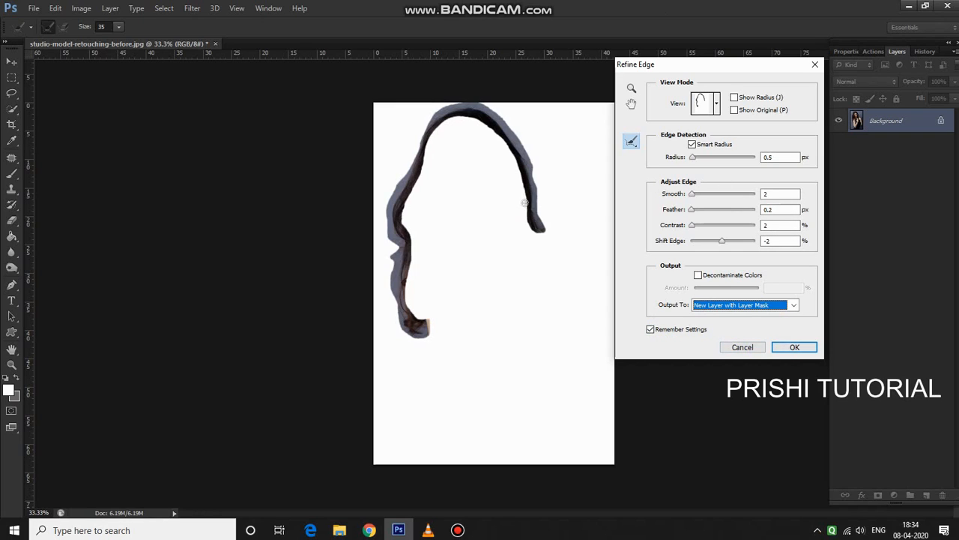
# Brush the Refine Radius tool along the entire outer hair edge to remove the grey background, and apply the refinement to the masked layer
pyautogui.click(432, 119)
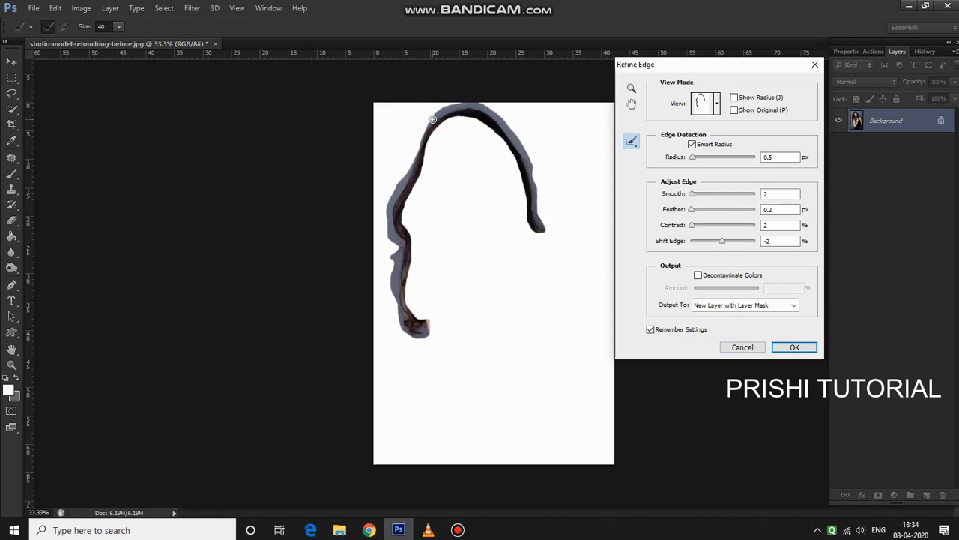
pyautogui.moveTo(434, 114)
pyautogui.mouseDown()
pyautogui.moveTo(479, 104)
pyautogui.moveTo(503, 120)
pyautogui.moveTo(532, 168)
pyautogui.moveTo(540, 221)
pyautogui.moveTo(577, 240)
pyautogui.mouseUp()
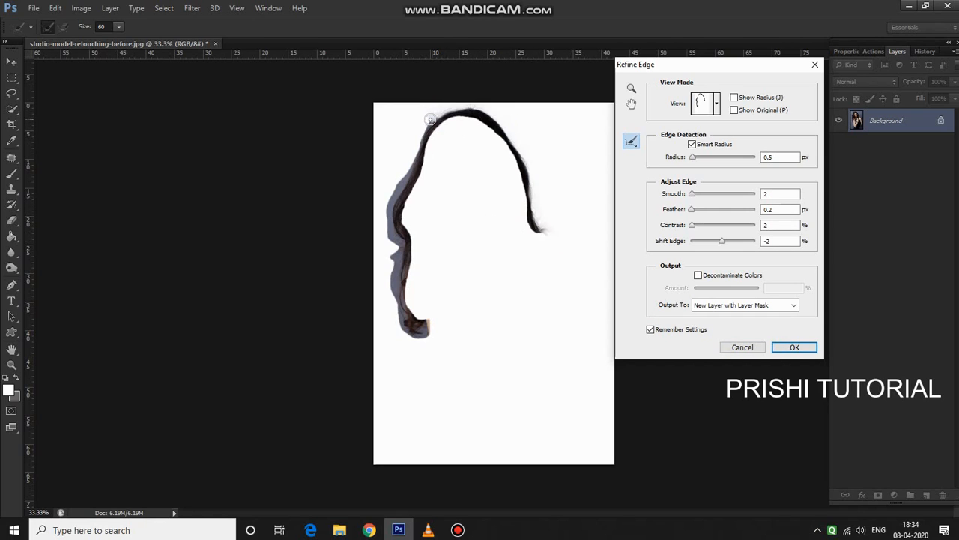
pyautogui.moveTo(431, 120)
pyautogui.mouseDown()
pyautogui.moveTo(395, 187)
pyautogui.moveTo(385, 219)
pyautogui.moveTo(392, 239)
pyautogui.mouseUp()
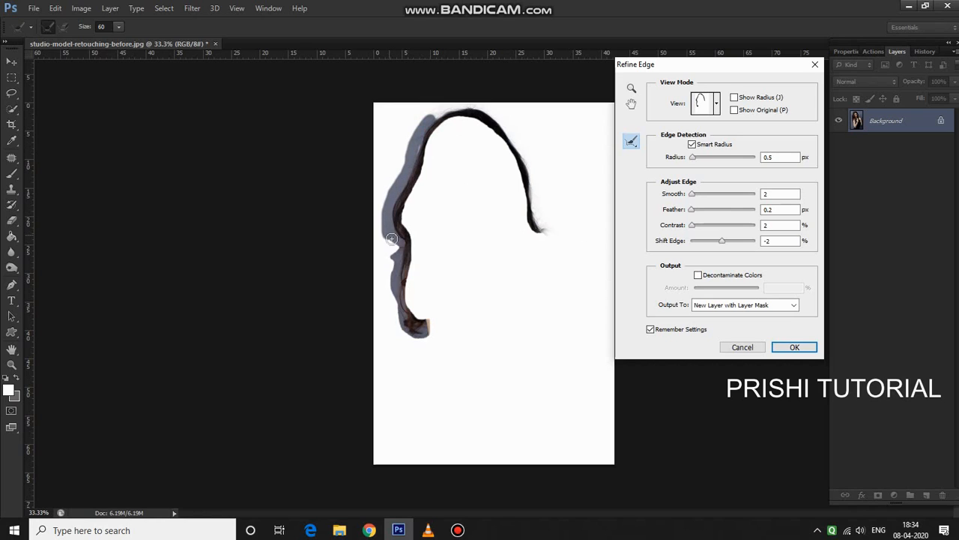
pyautogui.moveTo(395, 276)
pyautogui.mouseDown()
pyautogui.moveTo(403, 330)
pyautogui.moveTo(420, 335)
pyautogui.moveTo(418, 348)
pyautogui.mouseUp()
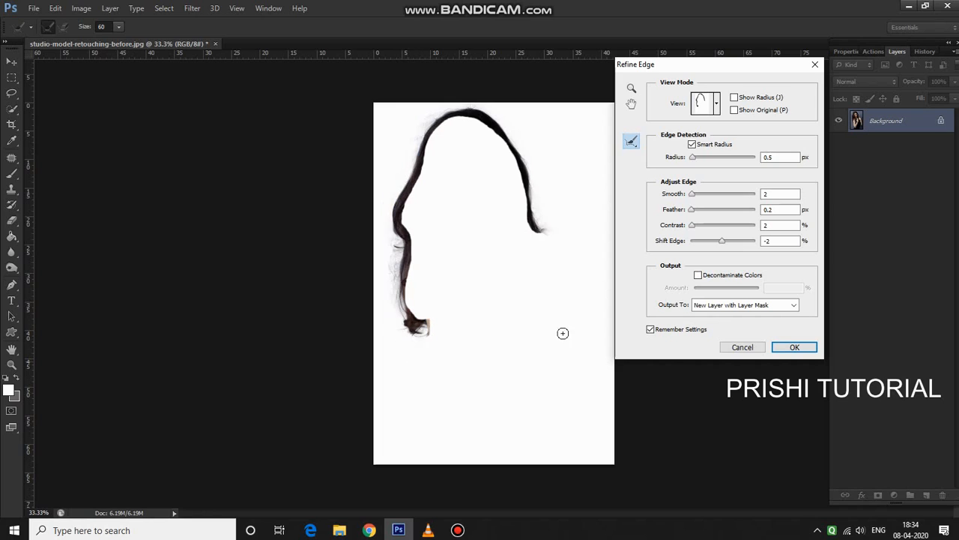
pyautogui.keyDown('alt'); pyautogui.rightClick(423, 331); pyautogui.keyUp('alt')
pyautogui.moveTo(399, 247); pyautogui.dragTo(389, 313)
pyautogui.moveTo(434, 114); pyautogui.dragTo(391, 255)
pyautogui.click(792, 347)
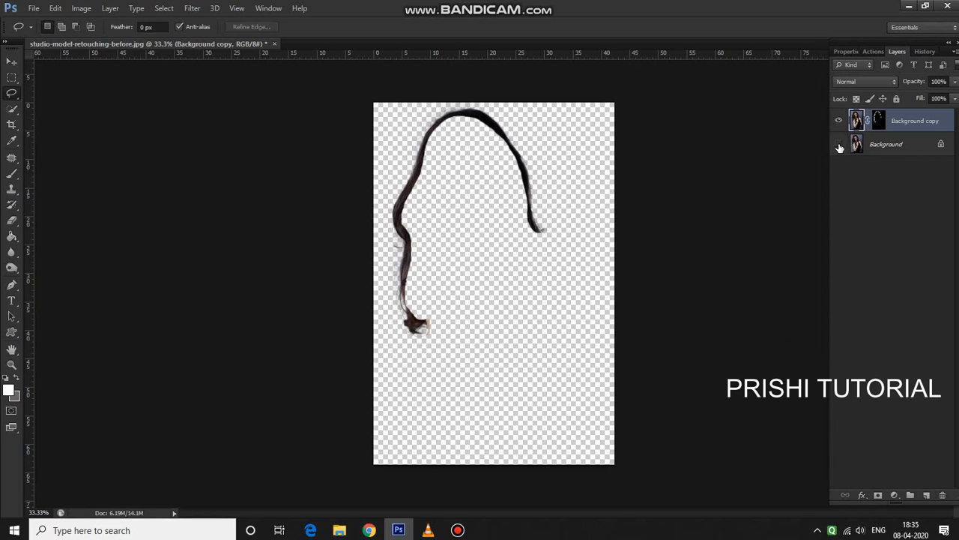
# Show the Background layer and start a Pen path on it from the raised hand, over the head and down the opposite side of the hair
pyautogui.click(839, 146)
pyautogui.click(903, 150)
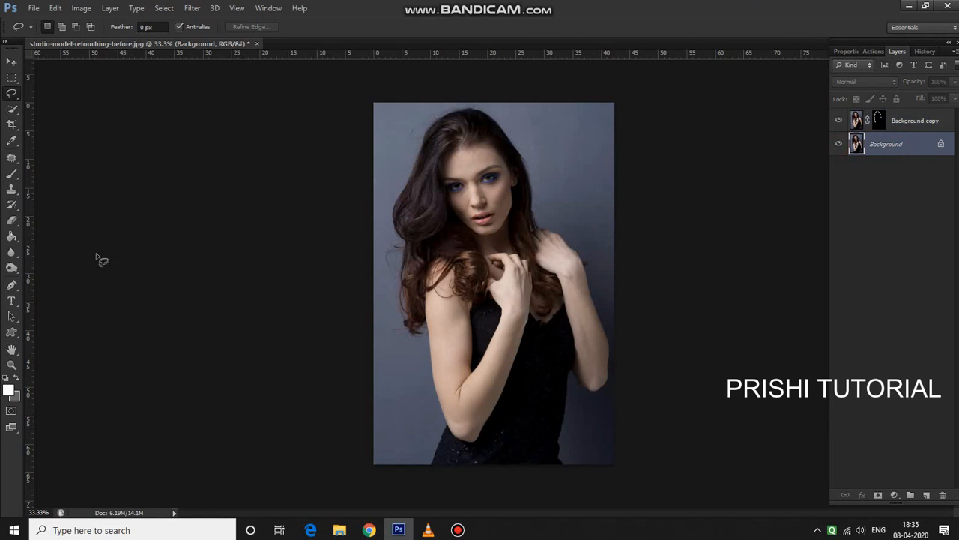
pyautogui.click(12, 286)
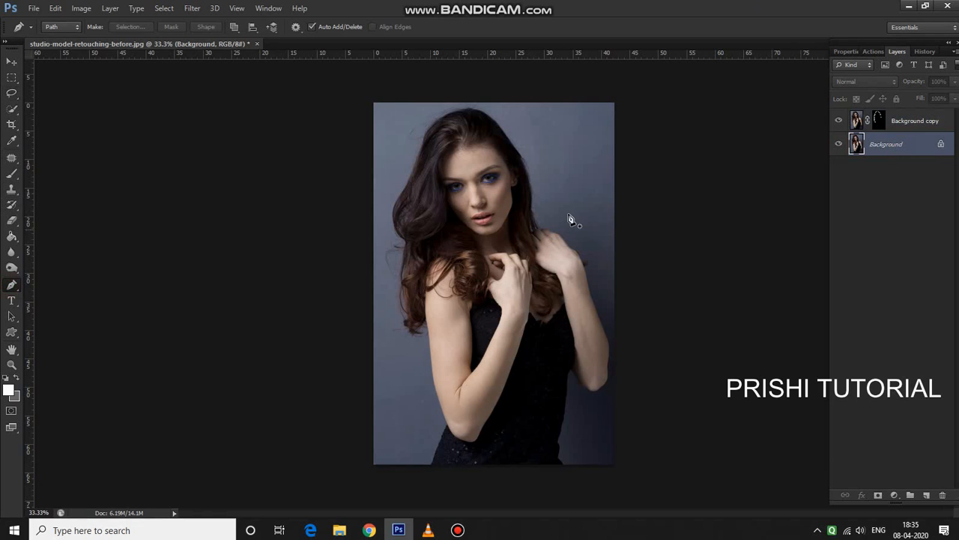
pyautogui.hotkey('ctrl', '+')
pyautogui.scroll(2, 611, 302)
pyautogui.scroll(-1, 707, 430)
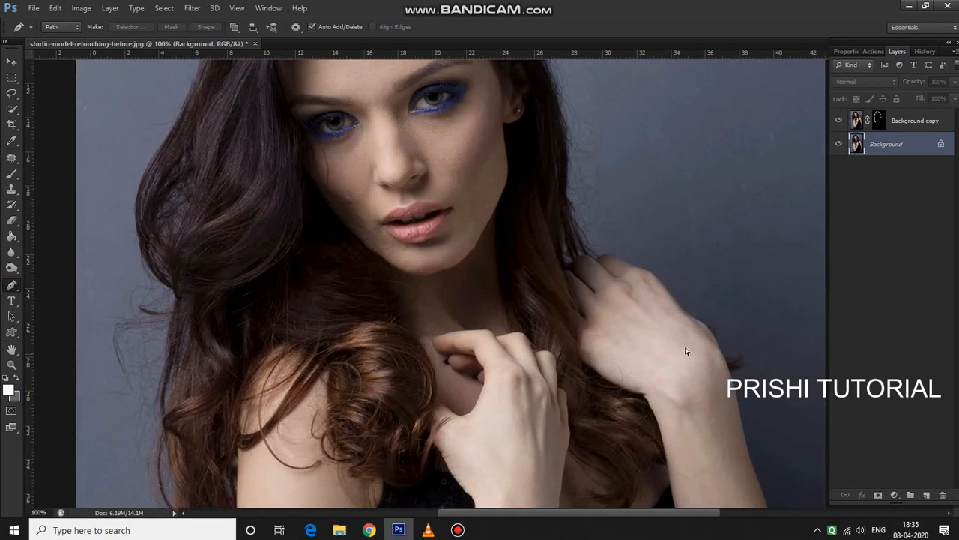
pyautogui.scroll(2, 766, 261)
pyautogui.scroll(-1, 766, 261)
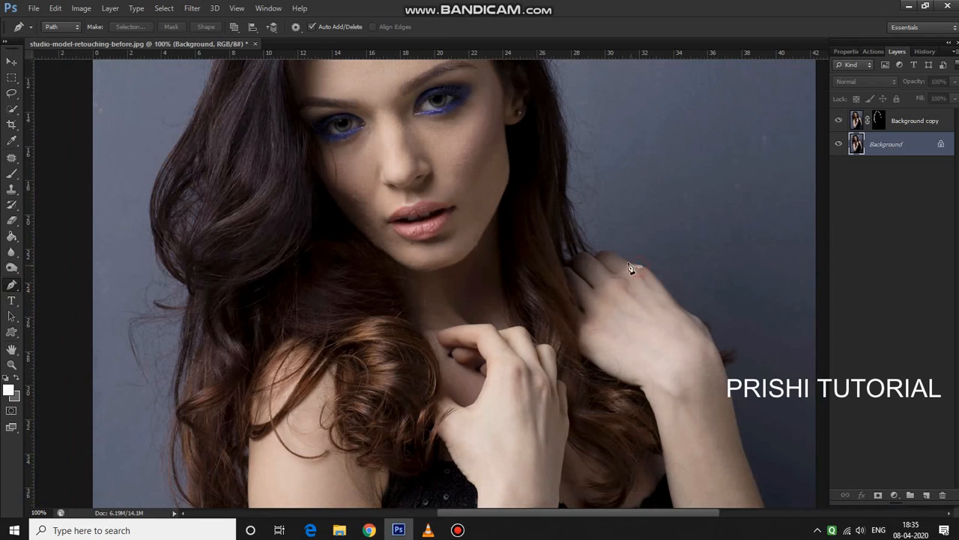
pyautogui.moveTo(605, 257)
pyautogui.mouseDown()
pyautogui.moveTo(568, 212)
pyautogui.moveTo(549, 85)
pyautogui.moveTo(659, 368)
pyautogui.moveTo(677, 291)
pyautogui.moveTo(590, 185)
pyautogui.moveTo(509, 140)
pyautogui.moveTo(431, 147)
pyautogui.moveTo(385, 187)
pyautogui.moveTo(362, 227)
pyautogui.moveTo(286, 473)
pyautogui.mouseUp()
pyautogui.moveTo(344, 449); pyautogui.dragTo(347, 247)
pyautogui.click(294, 285)
pyautogui.click(307, 313)
pyautogui.click(313, 332)
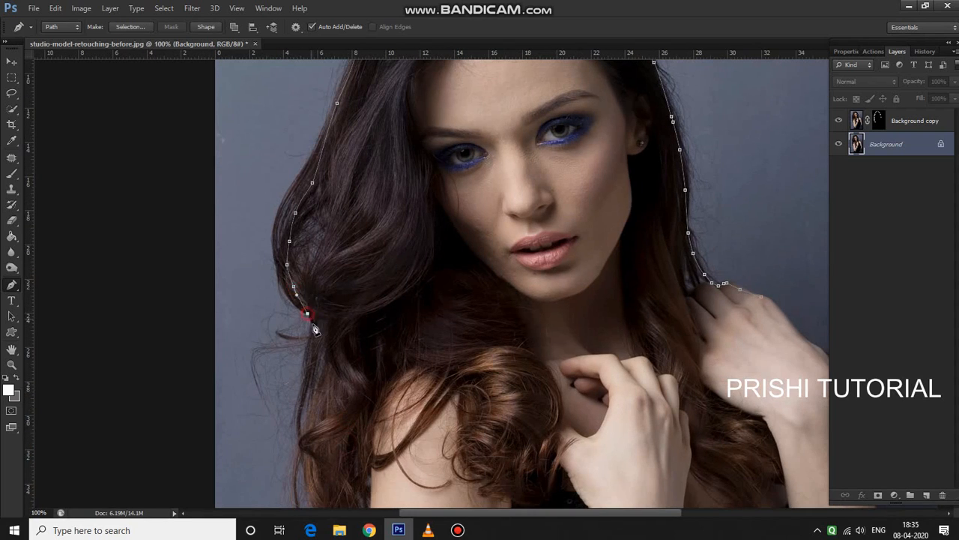
# Continue the Pen path down the long hair and around its curled ends to where they meet the upper arm
pyautogui.click(310, 378)
pyautogui.click(310, 412)
pyautogui.click(310, 447)
pyautogui.moveTo(311, 486); pyautogui.dragTo(327, 224)
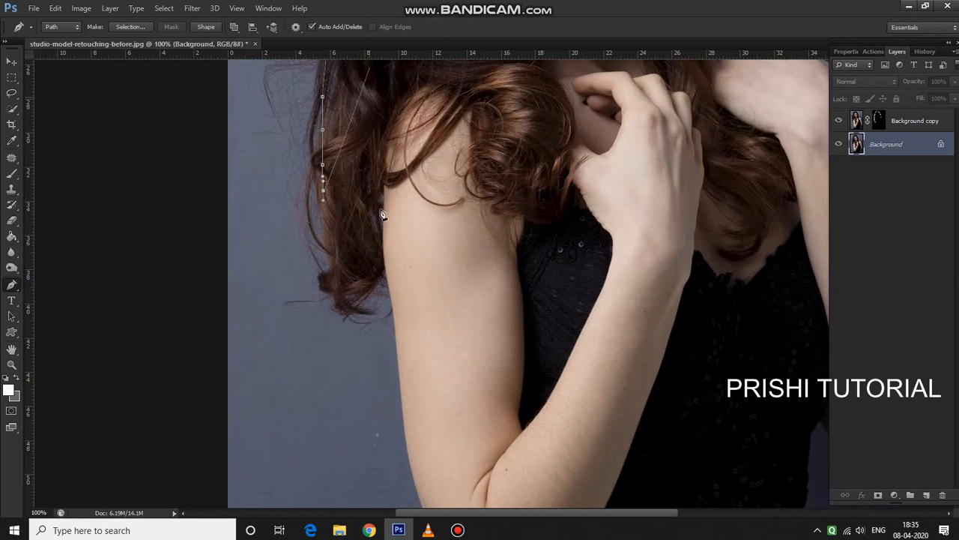
pyautogui.click(328, 238)
pyautogui.click(330, 262)
pyautogui.click(335, 281)
pyautogui.click(346, 302)
pyautogui.click(361, 296)
pyautogui.click(372, 280)
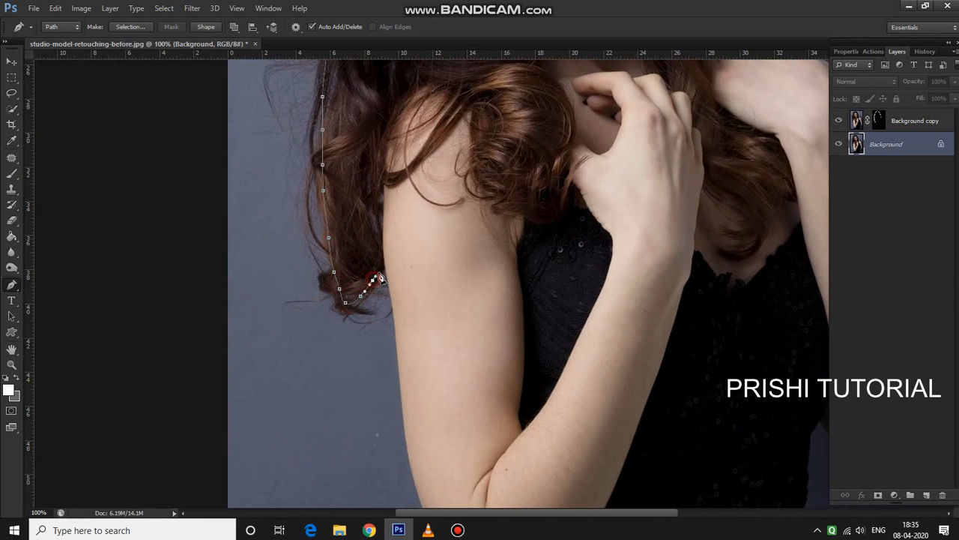
pyautogui.click(381, 274)
# Trace the outer edge of the upper arm with the Pen path down to where the elbow meets the dress
pyautogui.click(401, 388)
pyautogui.hotkey('ctrl', '+')
pyautogui.scroll(-3, 413, 322)
pyautogui.click(330, 292)
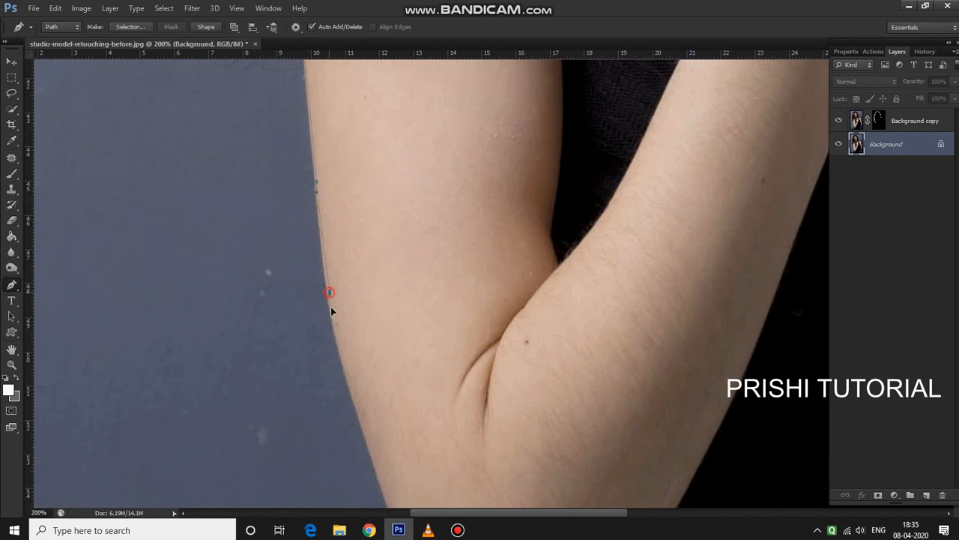
pyautogui.click(337, 339)
pyautogui.click(363, 444)
pyautogui.moveTo(407, 490); pyautogui.dragTo(370, 355)
# Extend the Pen path down the dress edge and across just below the lower edge of the photo
pyautogui.hotkey('ctrl', '-')
pyautogui.hotkey('ctrl', '-')
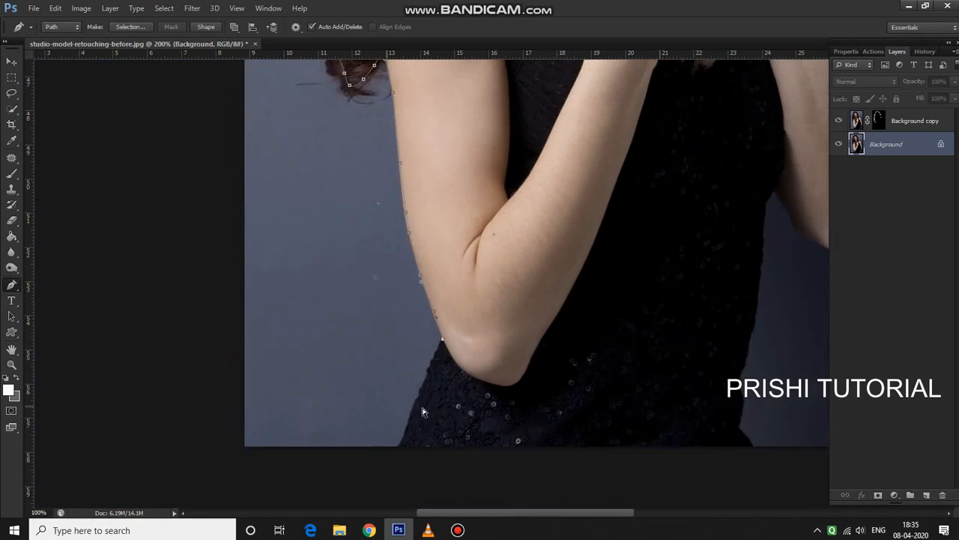
pyautogui.click(430, 392)
pyautogui.click(420, 414)
pyautogui.click(551, 430)
pyautogui.moveTo(658, 433); pyautogui.dragTo(688, 433)
# Trace the opposite side of the dress with the Pen path from the hem up towards the armpit
pyautogui.click(679, 404)
pyautogui.click(675, 388)
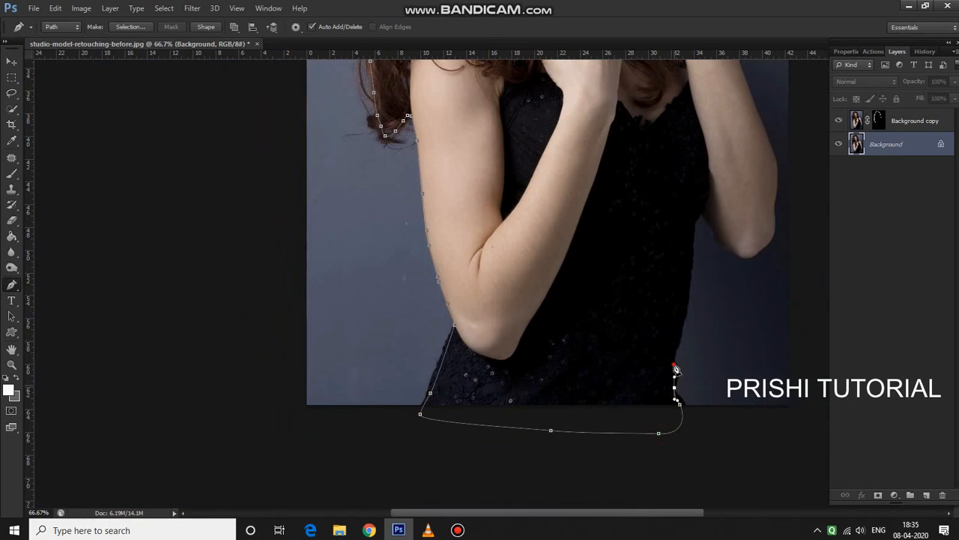
pyautogui.click(675, 364)
pyautogui.click(675, 343)
pyautogui.click(683, 310)
pyautogui.click(687, 291)
pyautogui.click(688, 264)
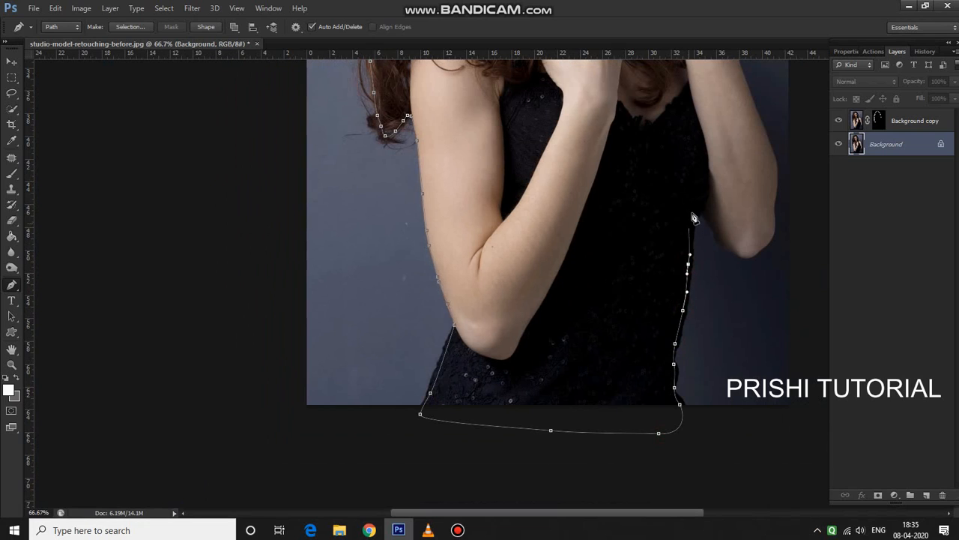
# Continue the Pen path from the dress side along the underside of the raised arm and around its elbow
pyautogui.moveTo(700, 214); pyautogui.dragTo(718, 237)
pyautogui.click(712, 228)
pyautogui.click(718, 242)
pyautogui.click(722, 247)
pyautogui.click(736, 253)
pyautogui.click(748, 257)
pyautogui.click(760, 250)
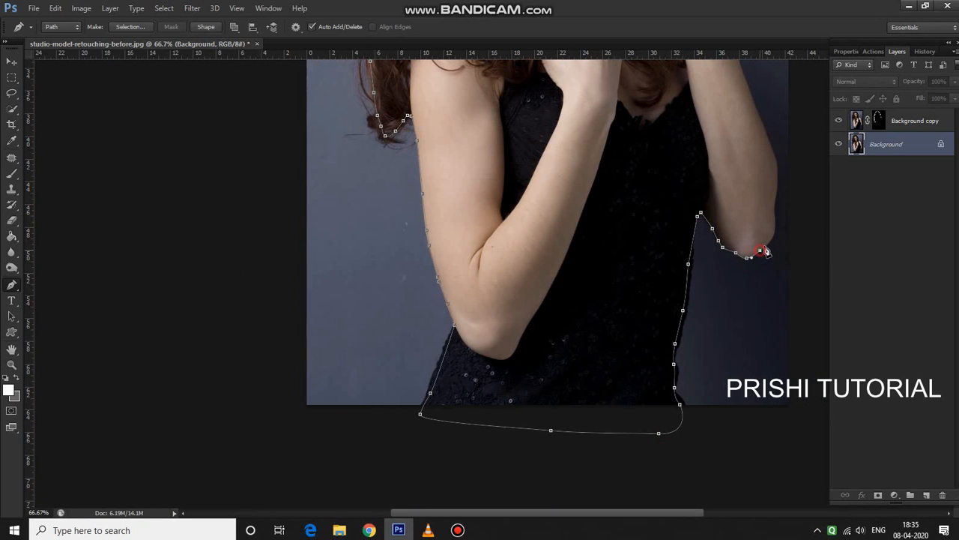
pyautogui.click(770, 239)
pyautogui.click(772, 227)
pyautogui.click(774, 218)
pyautogui.click(775, 209)
# Trace the outer edge of the raised forearm with the Pen path from the elbow up to the wrist
pyautogui.moveTo(775, 259); pyautogui.dragTo(631, 452)
pyautogui.hotkey('ctrl', '+')
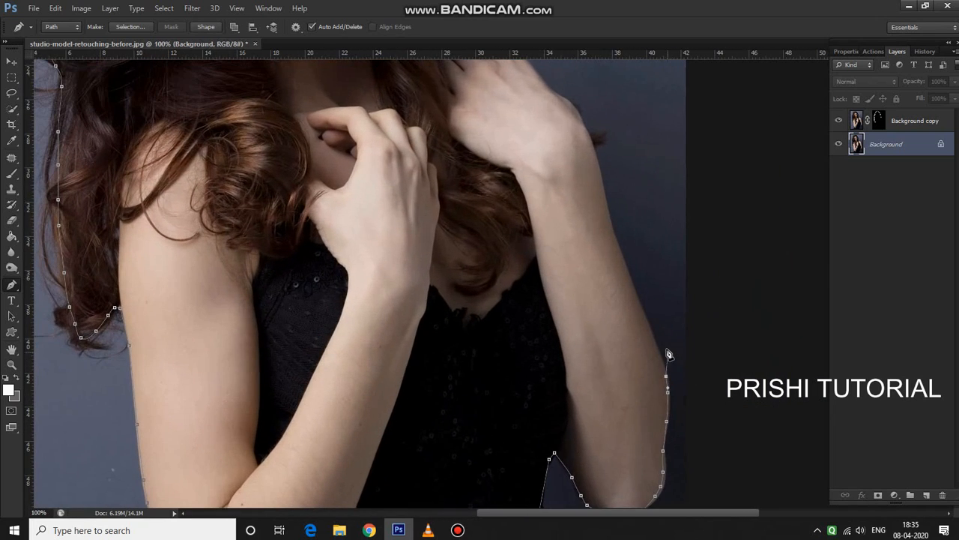
pyautogui.click(665, 375)
pyautogui.click(651, 330)
pyautogui.click(632, 281)
pyautogui.click(629, 269)
pyautogui.click(609, 222)
pyautogui.click(607, 209)
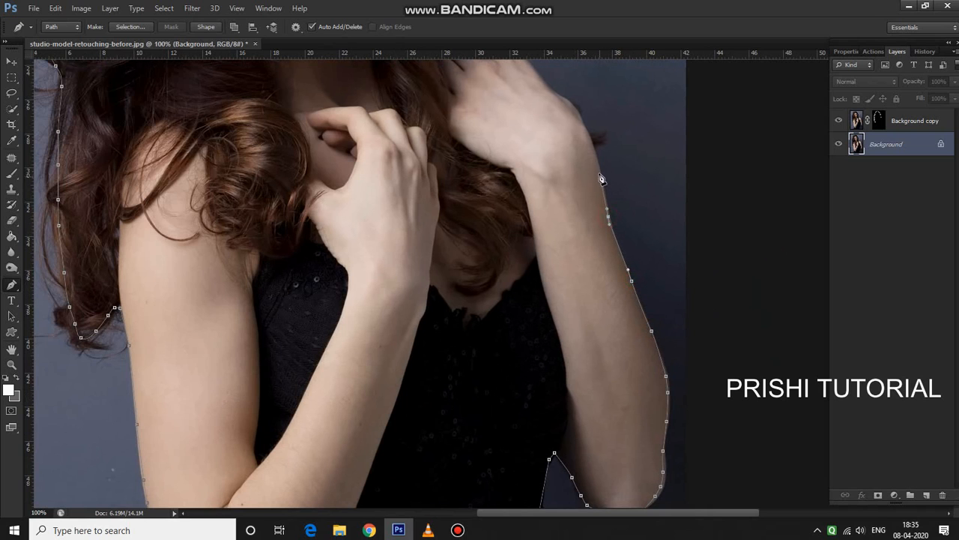
pyautogui.click(600, 175)
pyautogui.click(598, 166)
# Finish the Pen path around the back of the raised hand and turn it into a new selection with a 1.5-pixel feather
pyautogui.scroll(3, 592, 298)
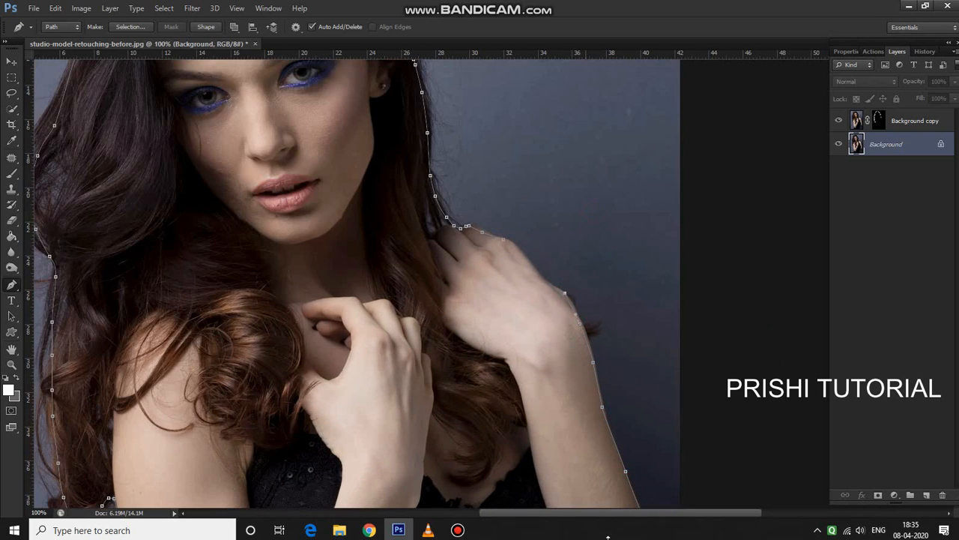
pyautogui.scroll(2, 627, 311)
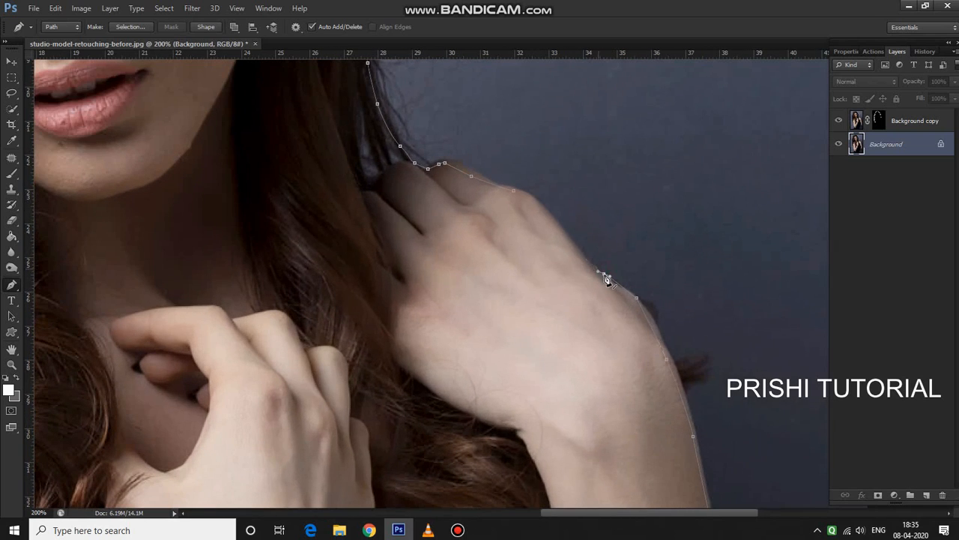
pyautogui.click(586, 254)
pyautogui.click(527, 203)
pyautogui.rightClick(516, 213)
pyautogui.click(563, 269)
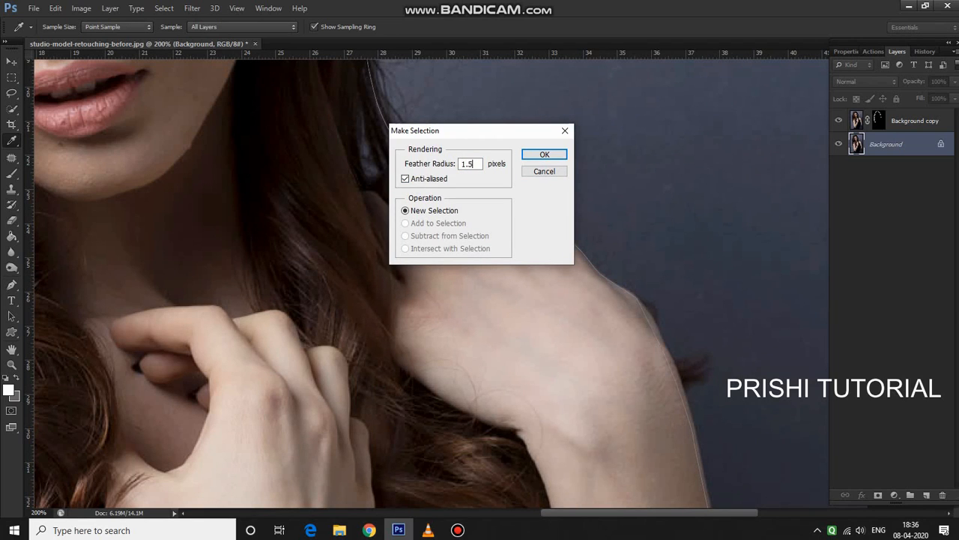
pyautogui.click(545, 154)
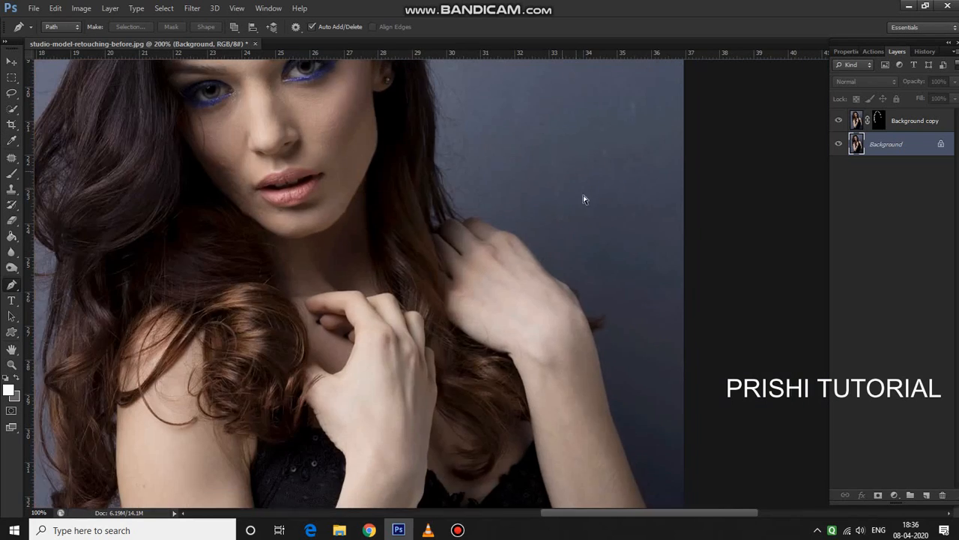
# Copy the selected model from the Background layer to a new layer and hide the Background layer
pyautogui.scroll(-5, 584, 199)
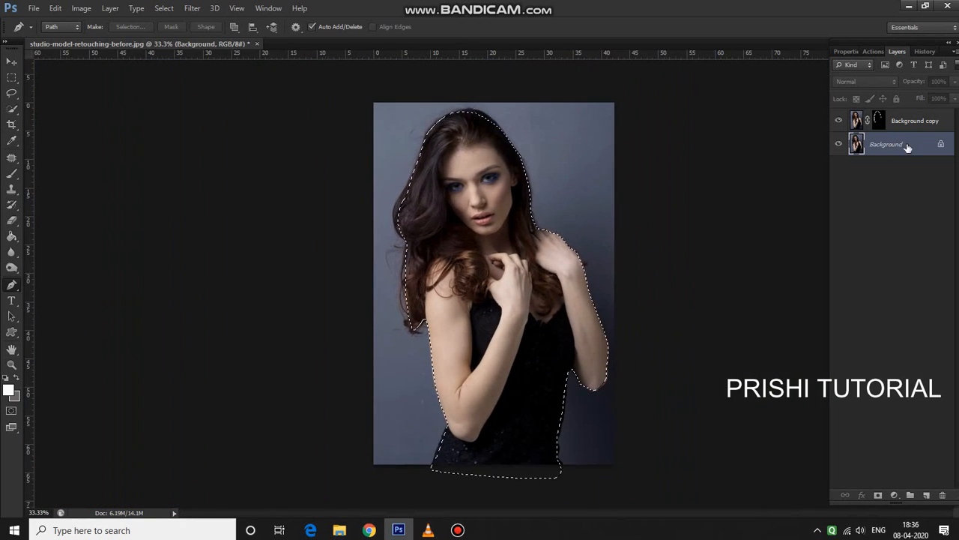
pyautogui.hotkey('ctrl', 'j')
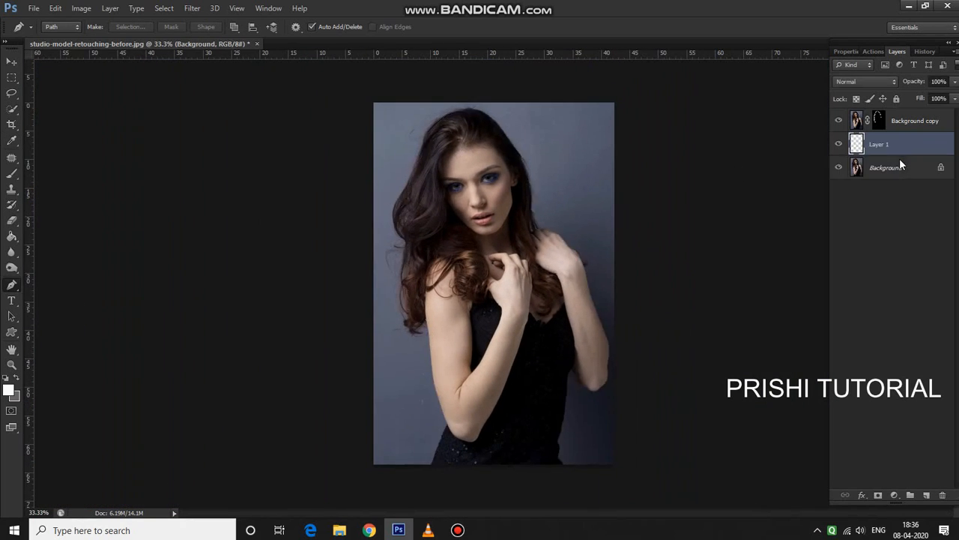
pyautogui.click(902, 169)
pyautogui.click(838, 168)
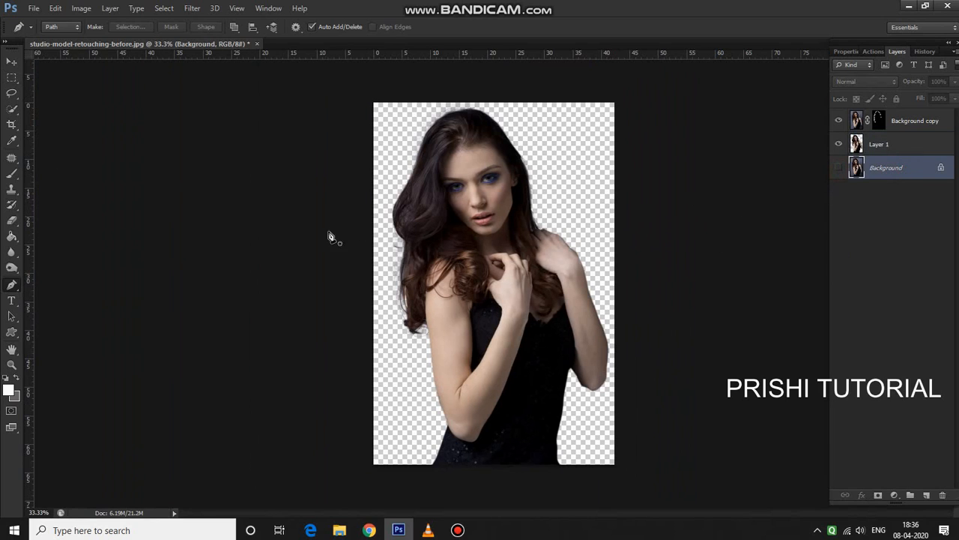
# Merge the masked hair layer, Background copy, down into the model cutout on Layer 1
pyautogui.click(11, 62)
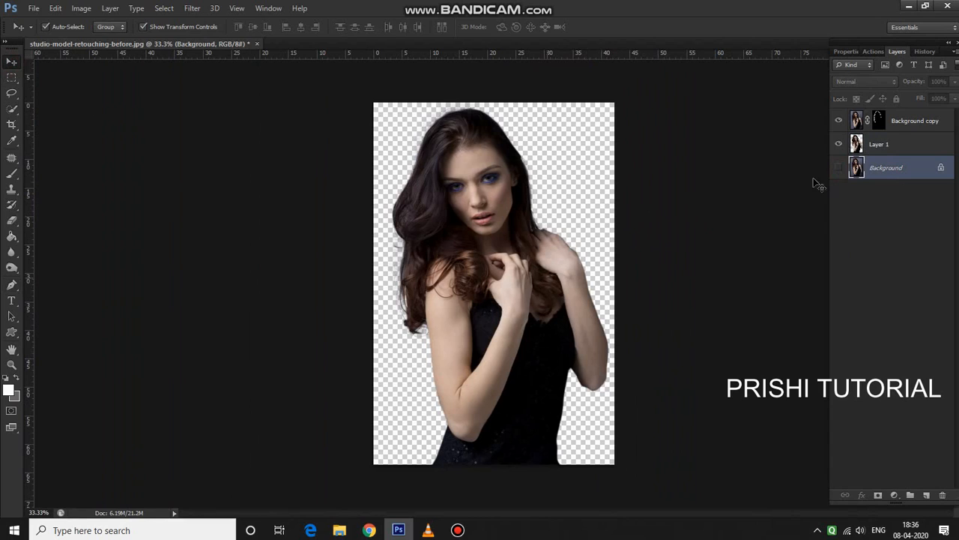
pyautogui.click(899, 123)
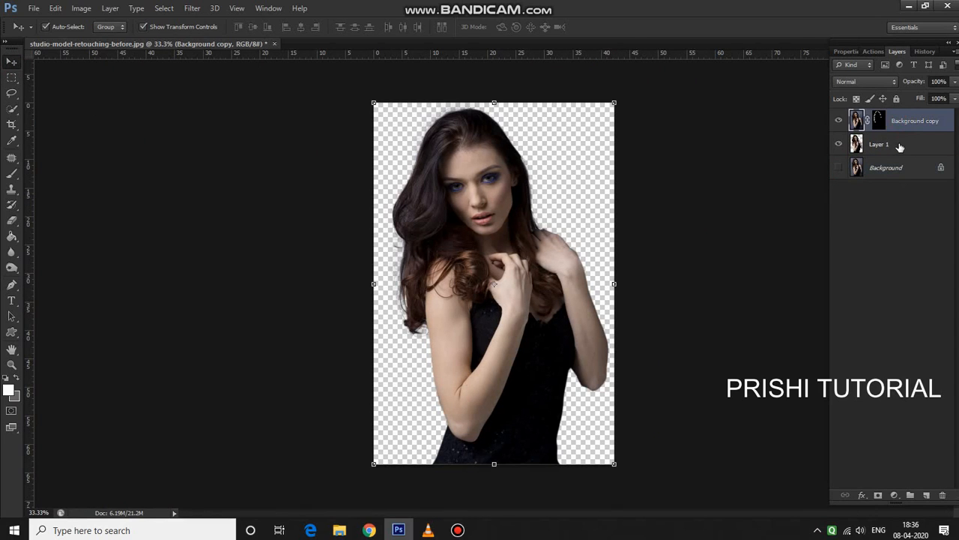
pyautogui.hotkey('ctrl', 'e')
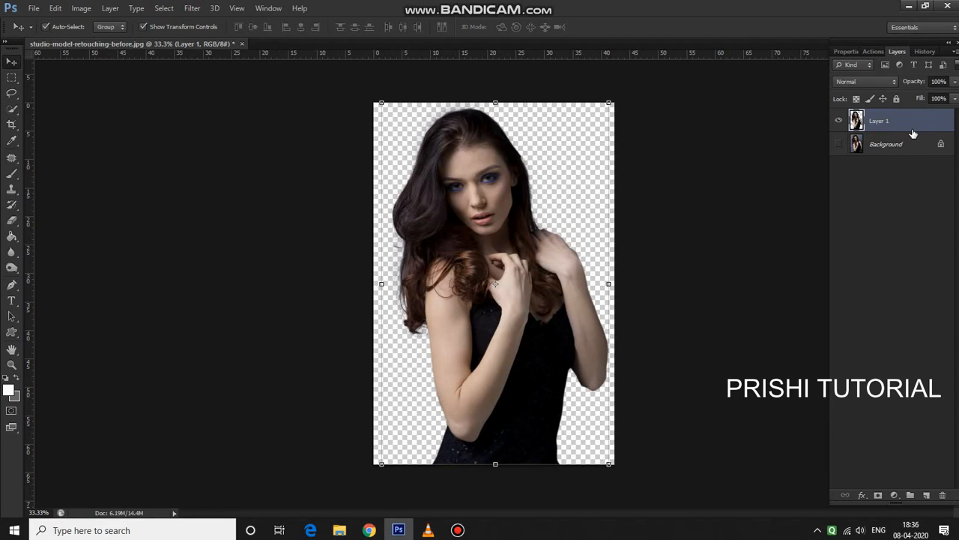
# Check the merged cutout by switching Layer 1's visibility off and on, and move the cutout slightly down the canvas
pyautogui.click(840, 121)
pyautogui.click(840, 121)
pyautogui.click(838, 121)
pyautogui.click(839, 121)
pyautogui.click(841, 121)
pyautogui.click(840, 122)
pyautogui.moveTo(535, 285); pyautogui.dragTo(539, 308)
pyautogui.click(456, 530)
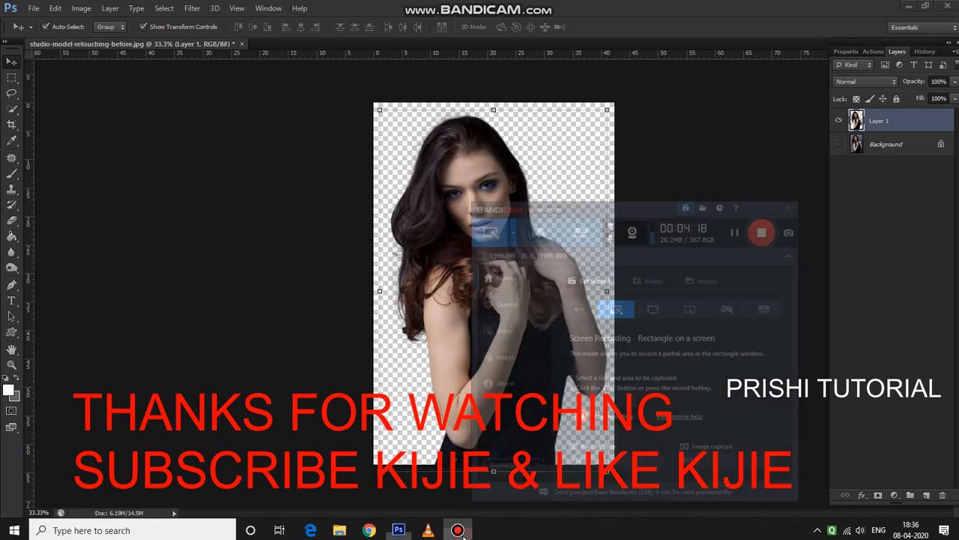